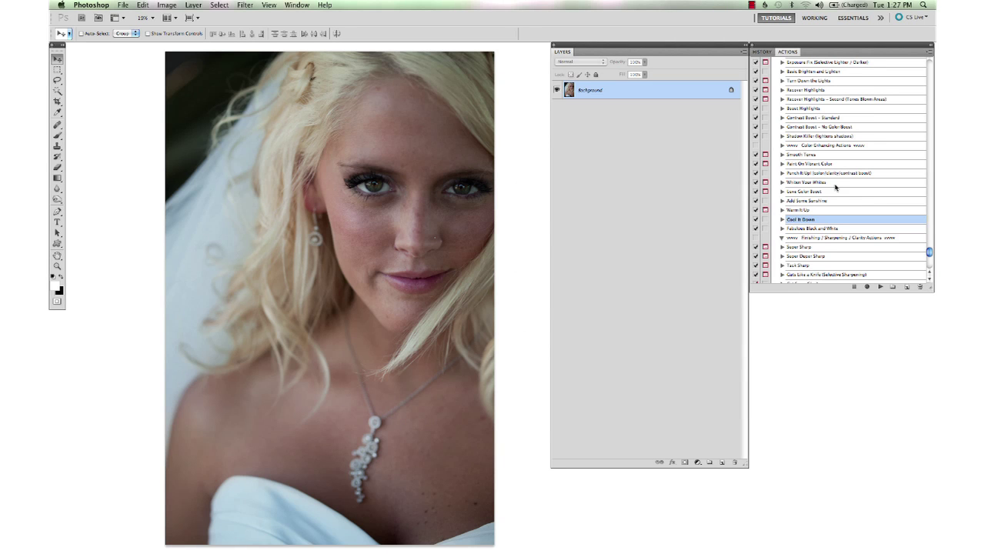
Find and play the All Together Now (Clean) action on the bride portrait
scroll(839, 190, up, 3)
scroll(846, 190, down, 1)
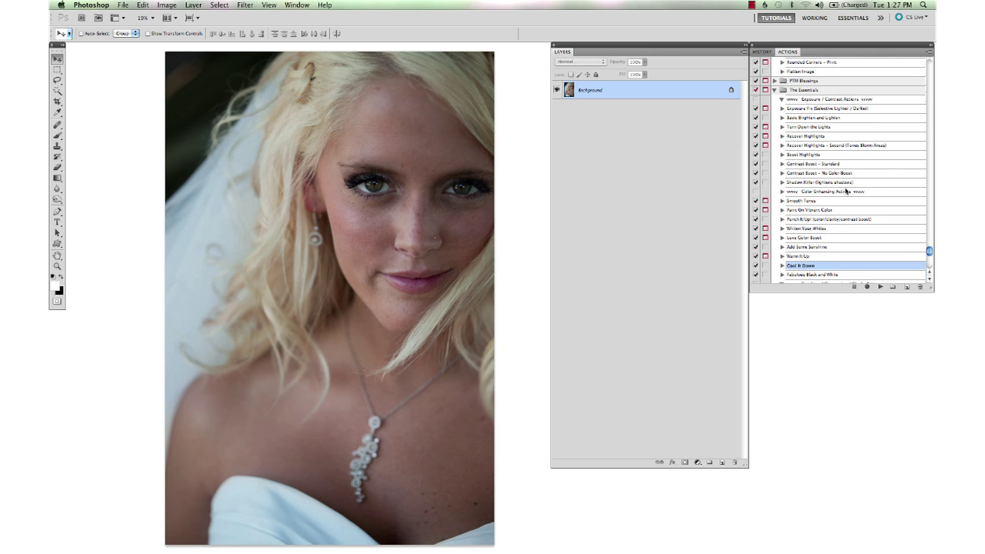
scroll(846, 190, up, 4)
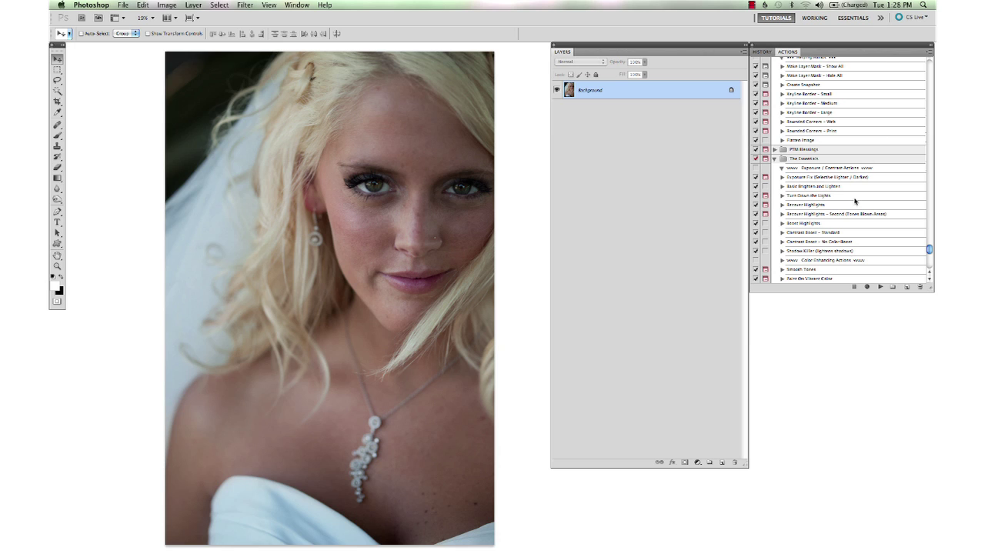
scroll(855, 201, up, 6)
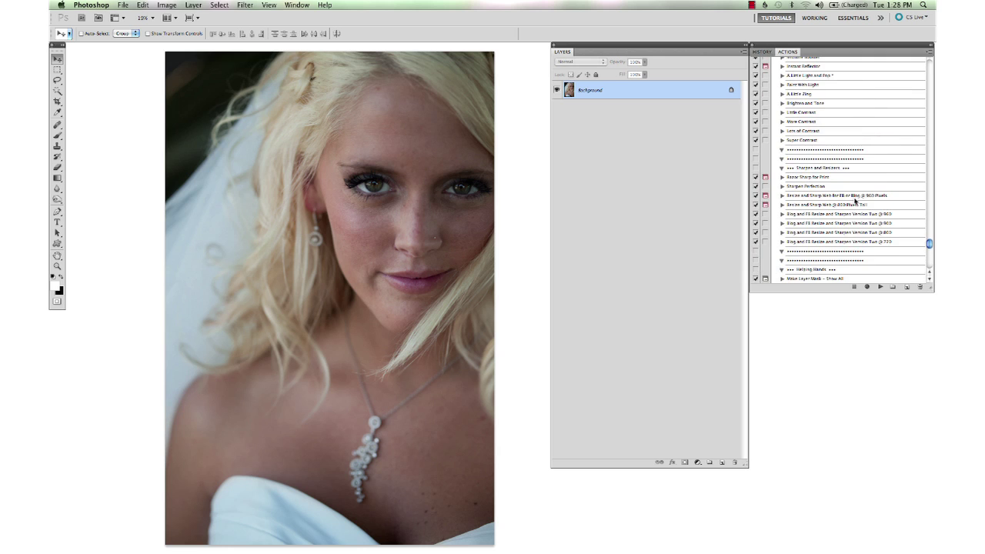
scroll(855, 201, up, 3)
scroll(855, 201, up, 8)
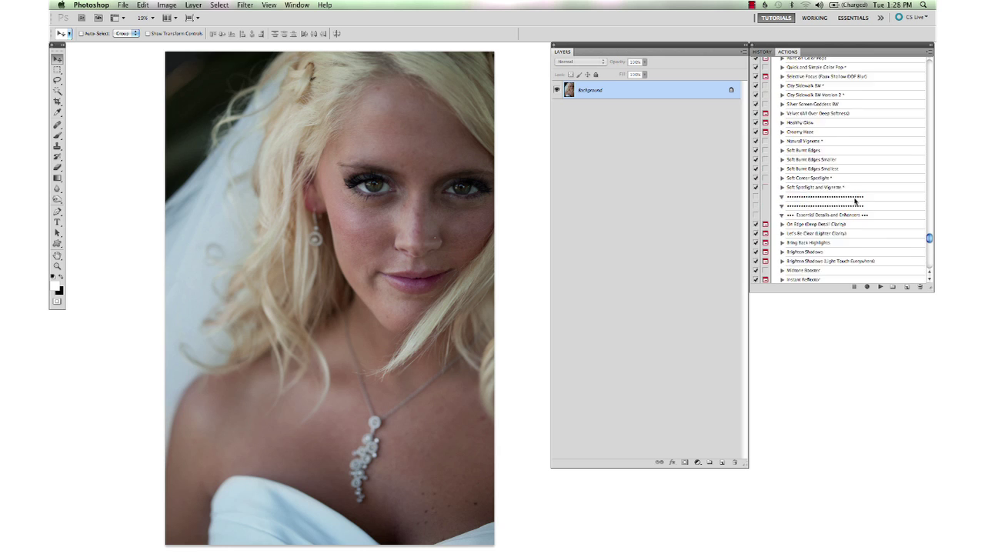
scroll(854, 202, up, 4)
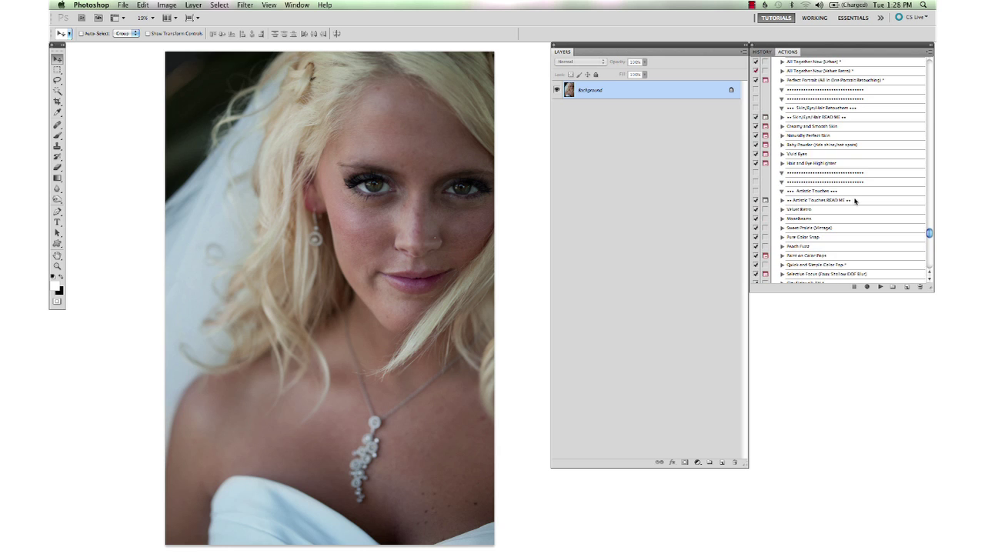
click(859, 117)
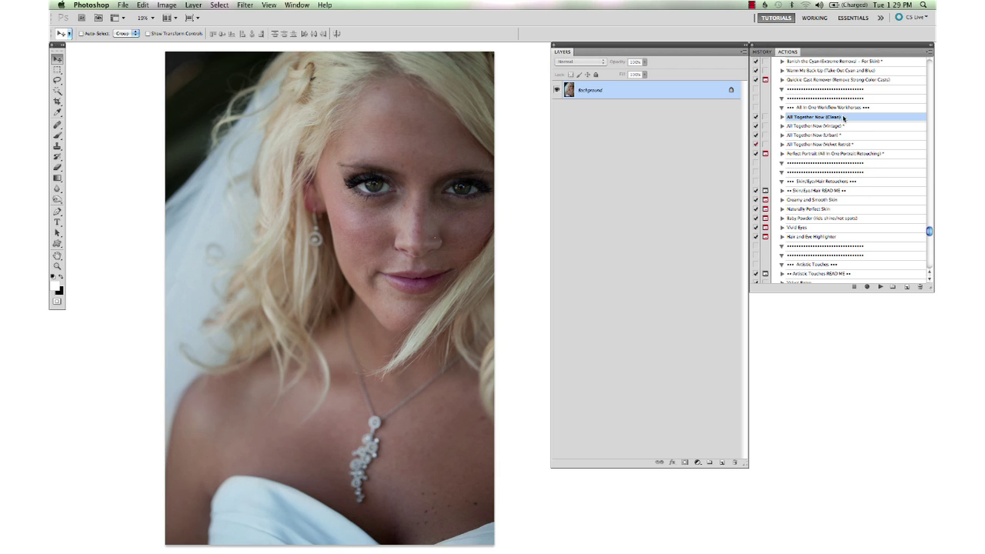
click(881, 287)
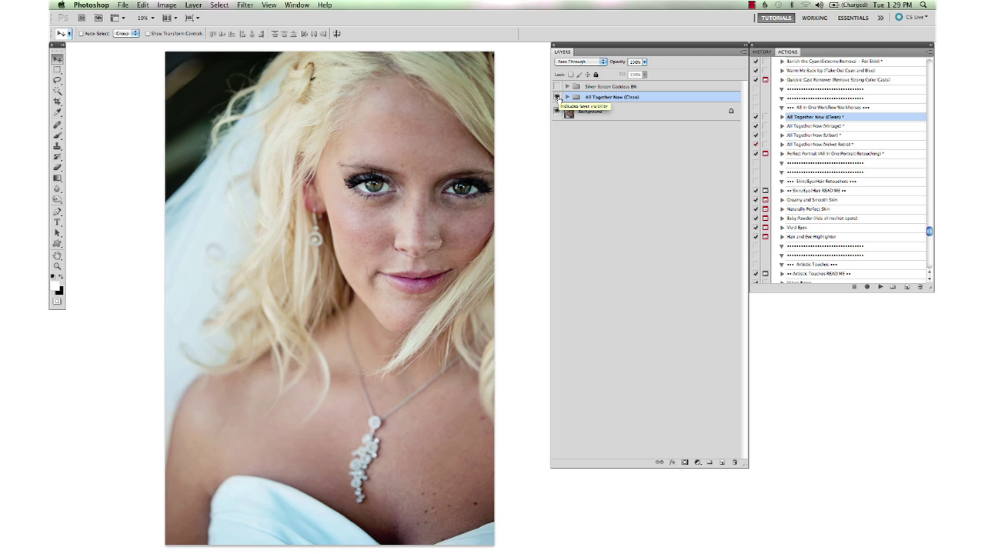
Compare the Clean edits on and off, turn on Silver Screen Goddess BW, and expand the Clean group
click(557, 97)
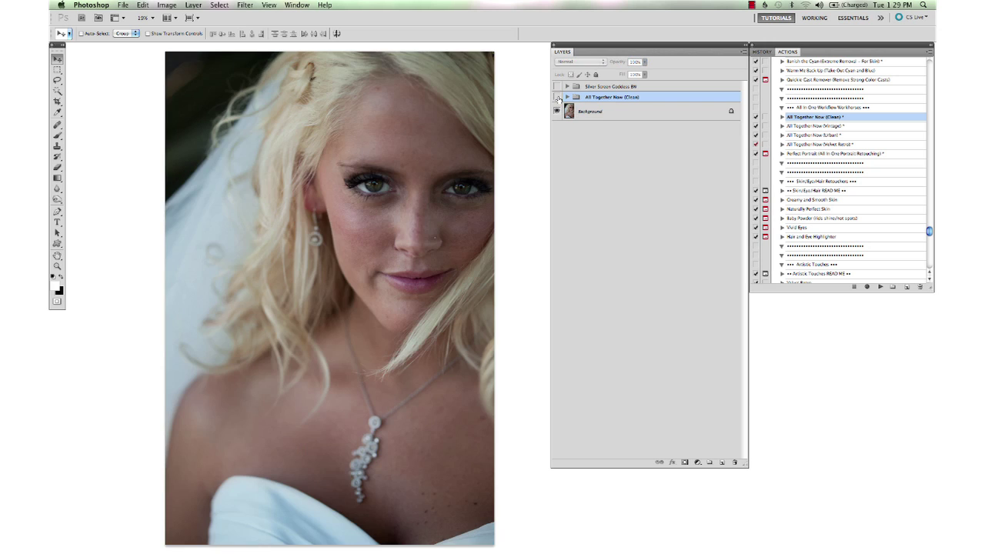
click(557, 97)
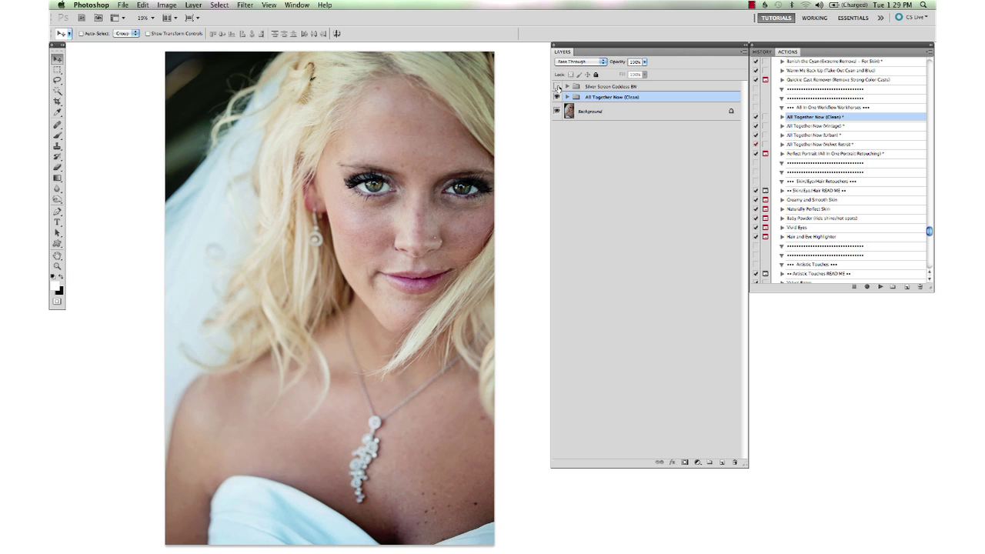
click(558, 86)
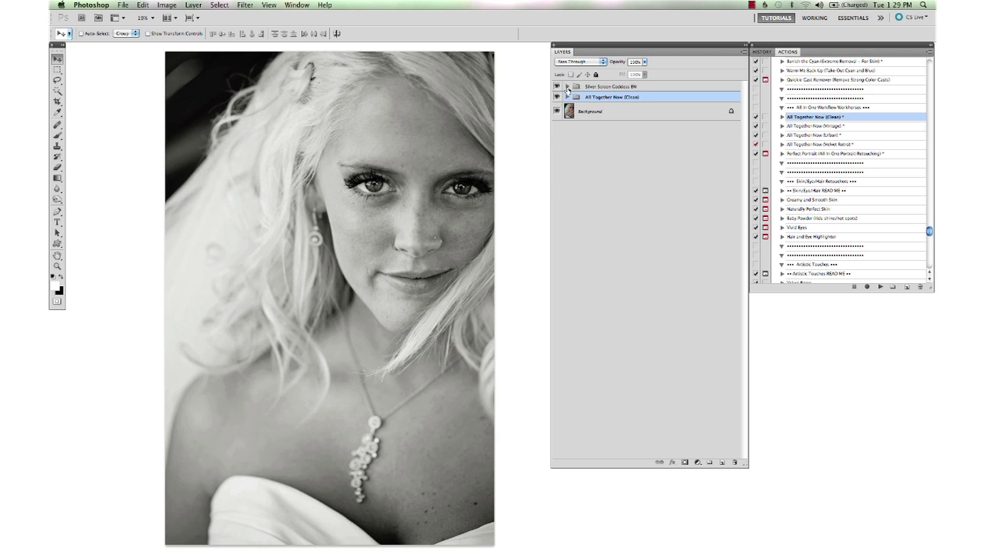
click(567, 86)
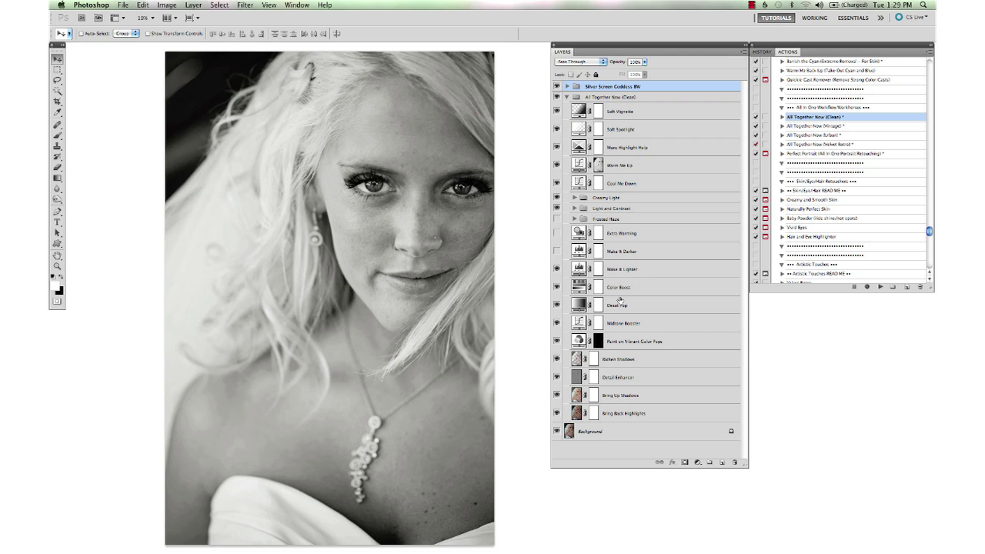
Raise Midtone Booster's opacity, then raise Make It Lighter's opacity from 21% to 71%
click(628, 269)
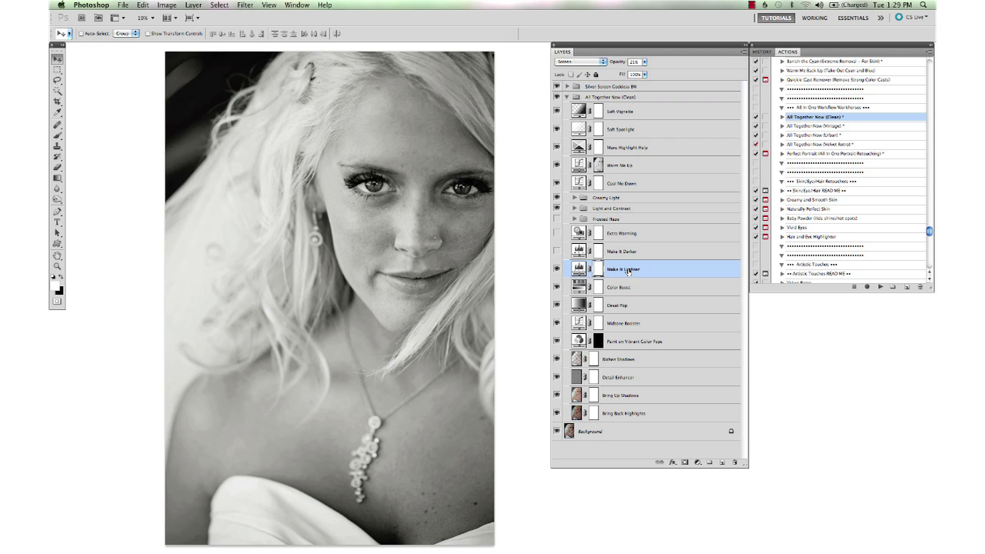
click(629, 323)
drag(614, 63, 208, 329)
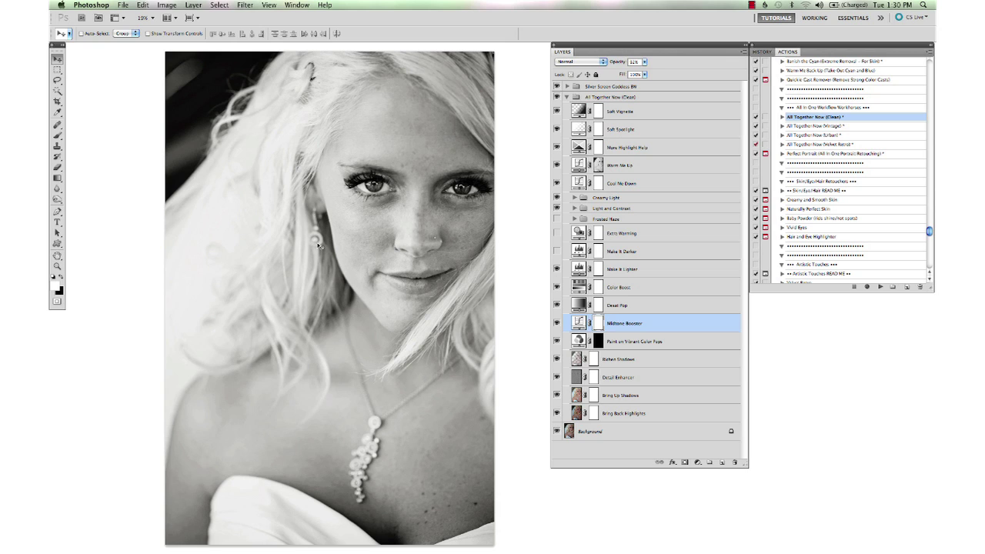
click(621, 270)
drag(615, 62, 638, 66)
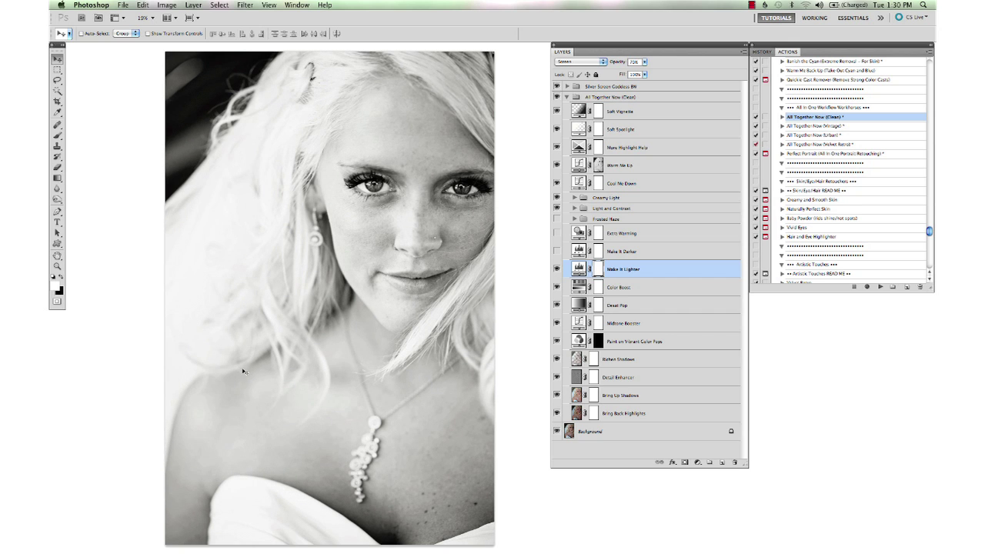
Paint black on the Make It Lighter mask over the upper-left hair with an enlarged brush, then compare
key(b)
key(x)
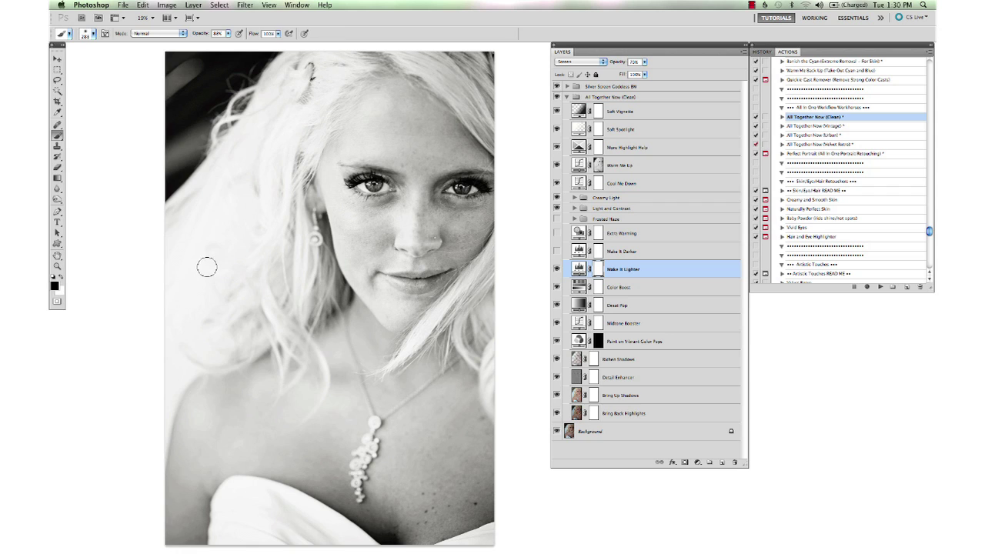
key(bracketright)
key(bracketright)
key(bracketright)
key(bracketright)
key(bracketright)
key(bracketright)
key(bracketright)
key(bracketright)
key(bracketright)
drag(240, 130, 264, 103)
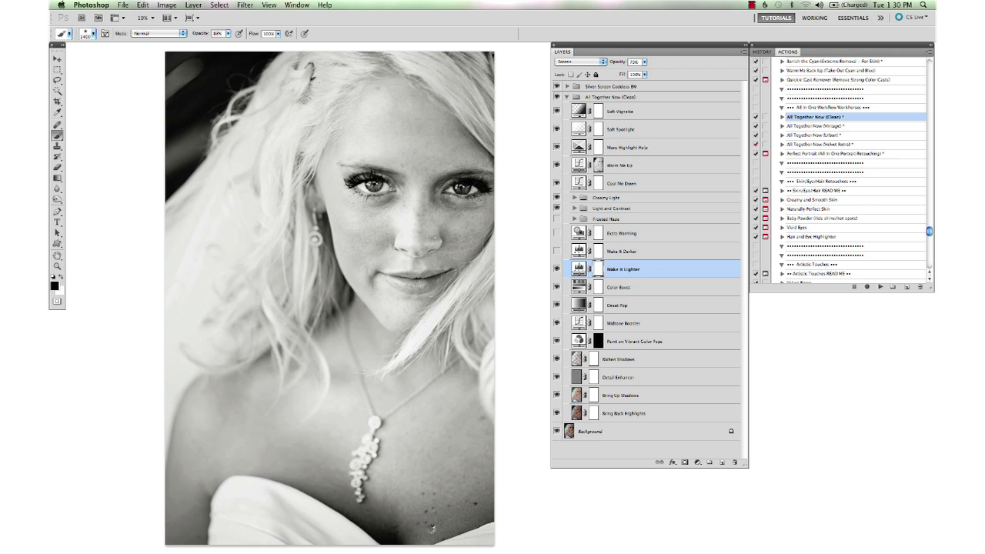
key(x)
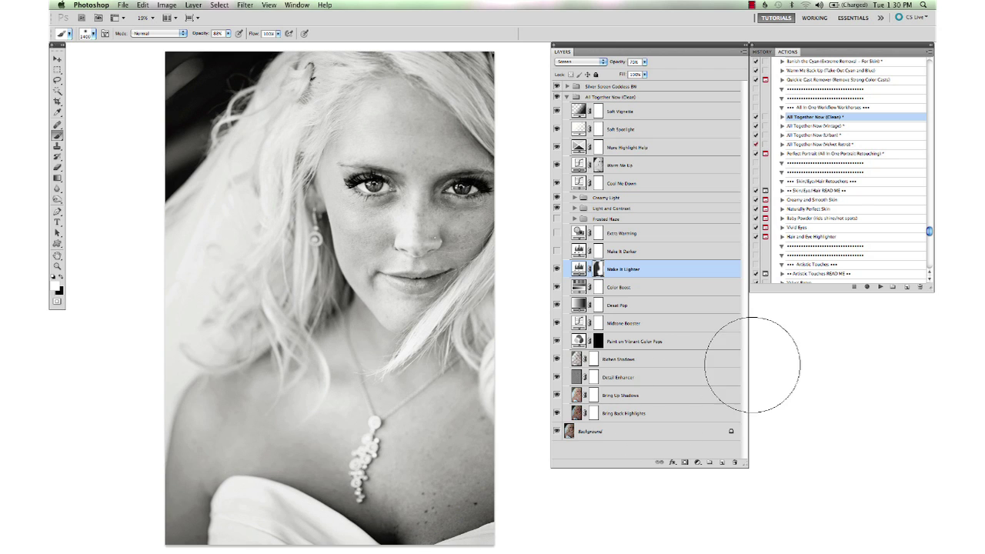
key(v)
click(557, 268)
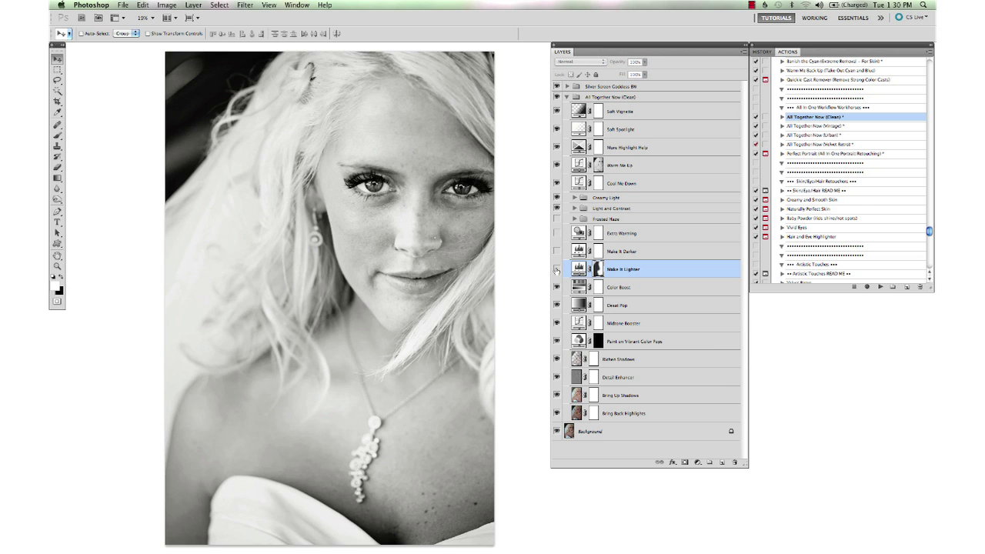
click(557, 268)
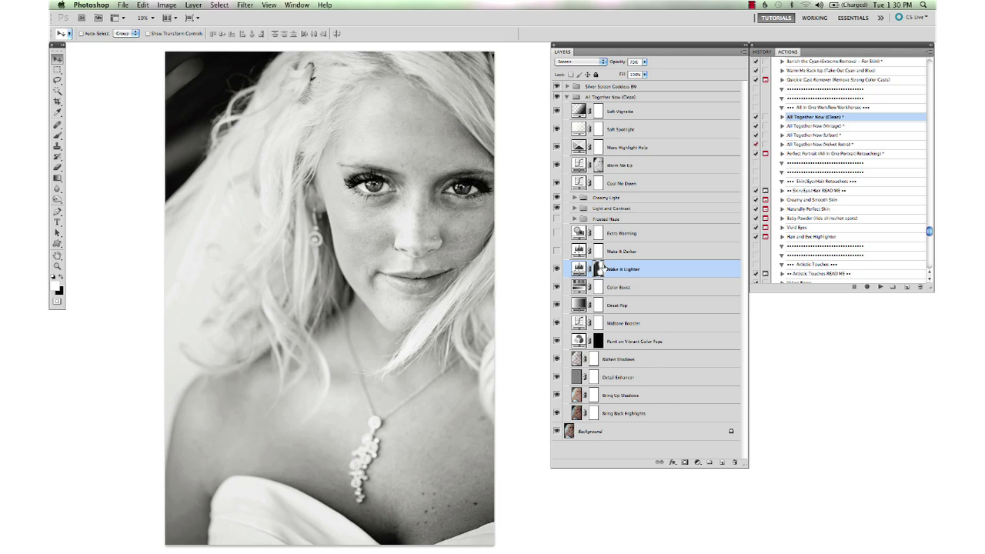
Hide the Silver Screen Goddess BW look and collapse the All Together Now (Clean) group
click(557, 87)
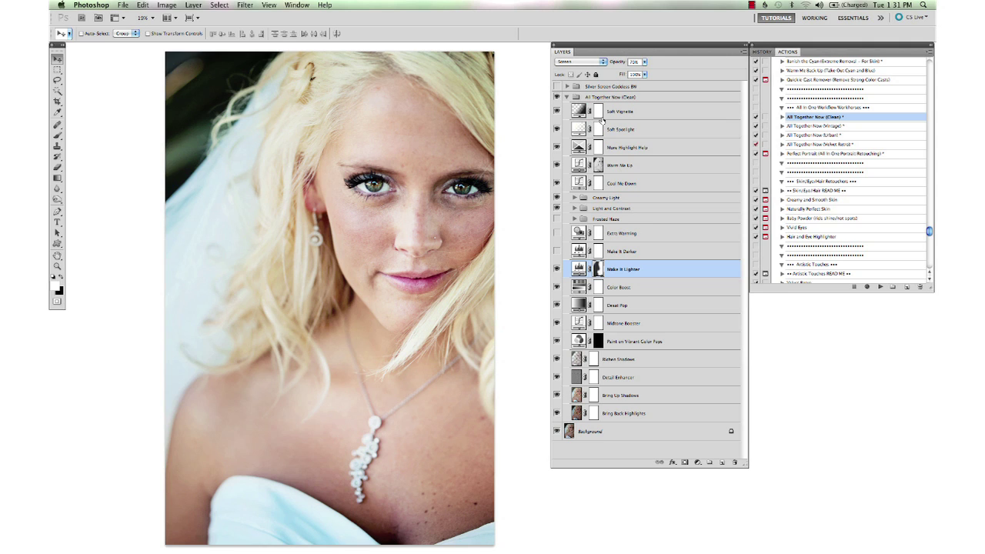
click(567, 97)
click(556, 97)
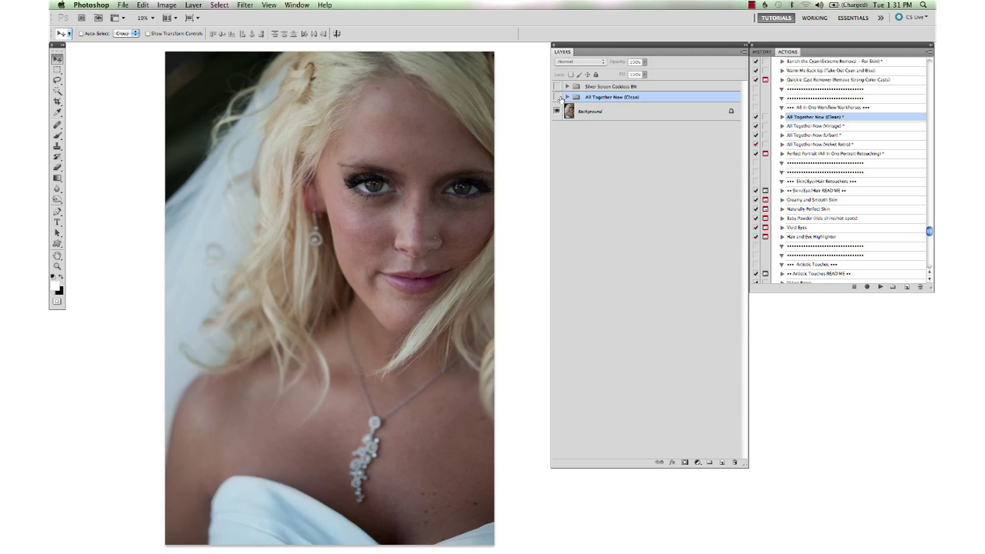
click(556, 97)
Flatten Image from the Background layer's menu, discarding hidden layers
right_click(604, 109)
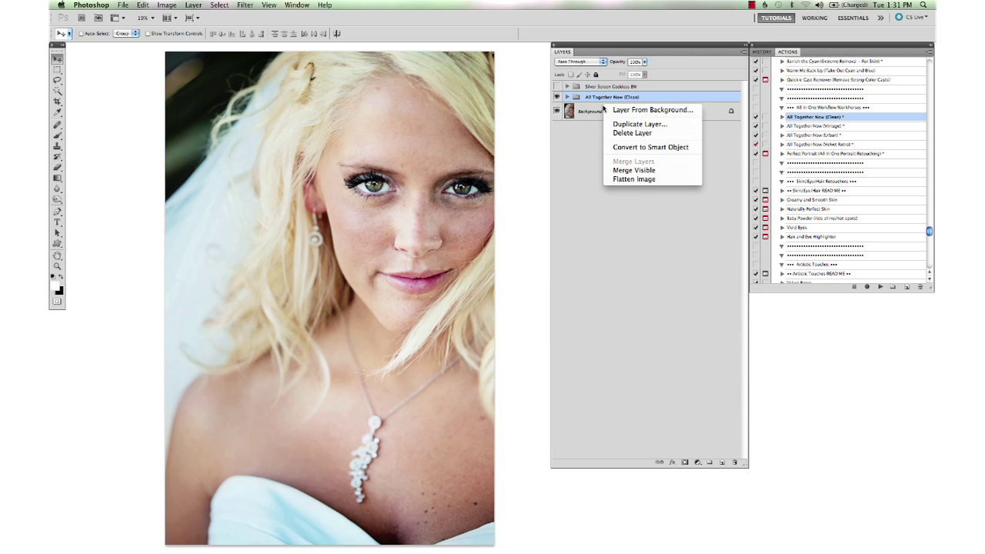
click(636, 176)
key(Return)
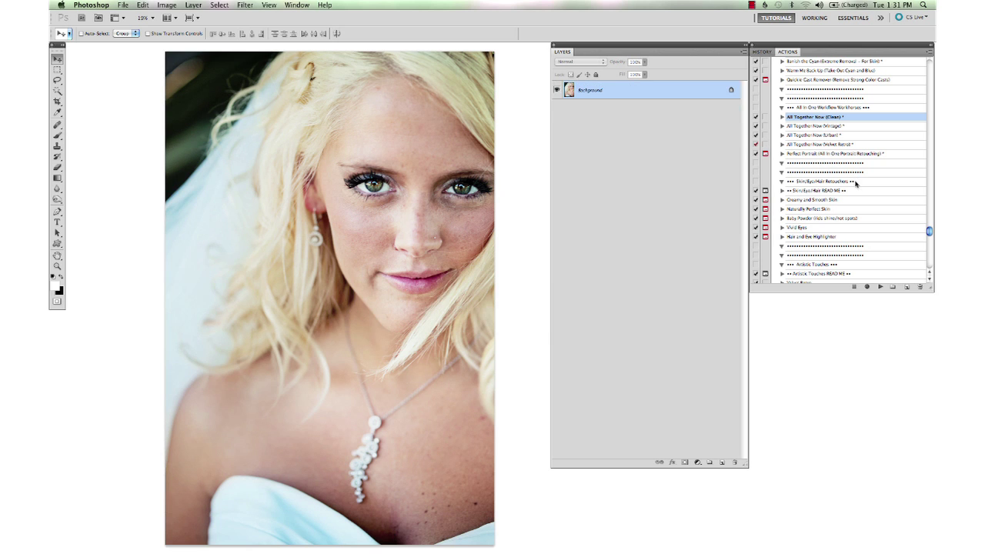
Scroll down to The Essentials set and select the Whiten Your Whites action
scroll(855, 183, down, 5)
scroll(855, 183, down, 10)
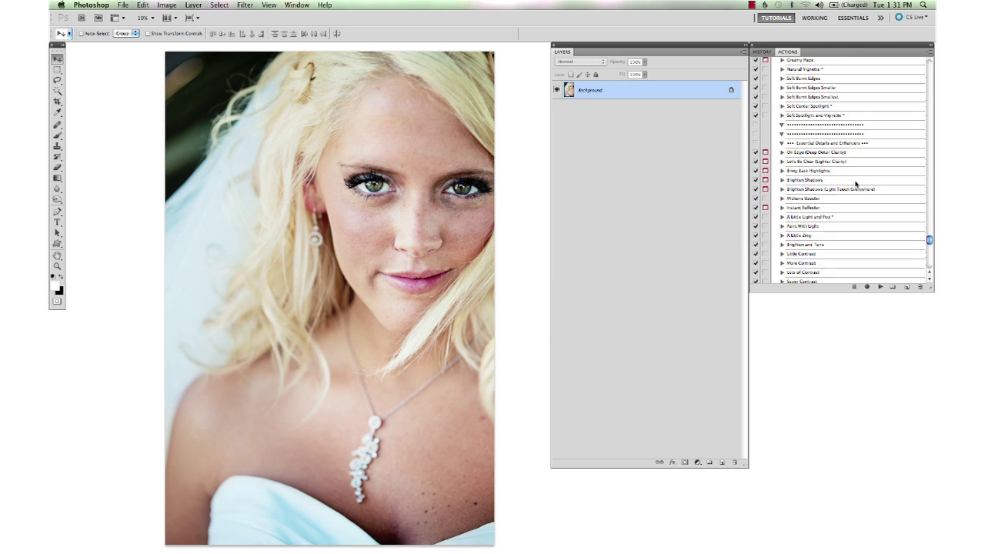
scroll(855, 182, down, 4)
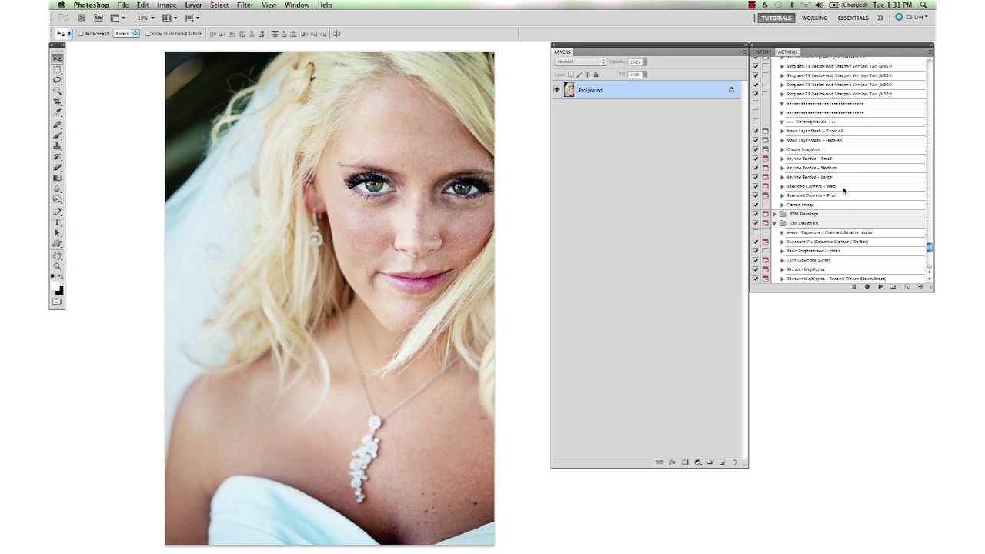
scroll(841, 186, down, 5)
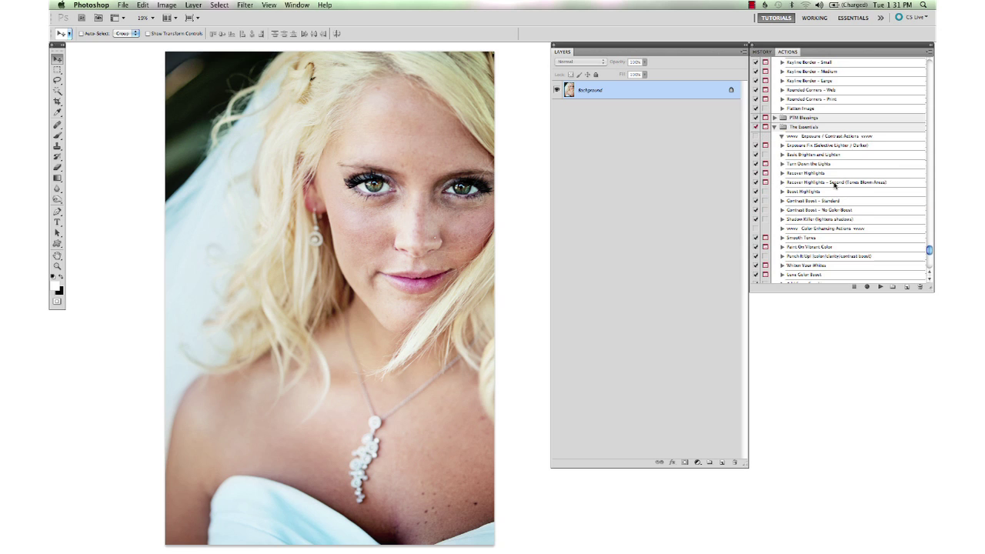
scroll(834, 184, down, 4)
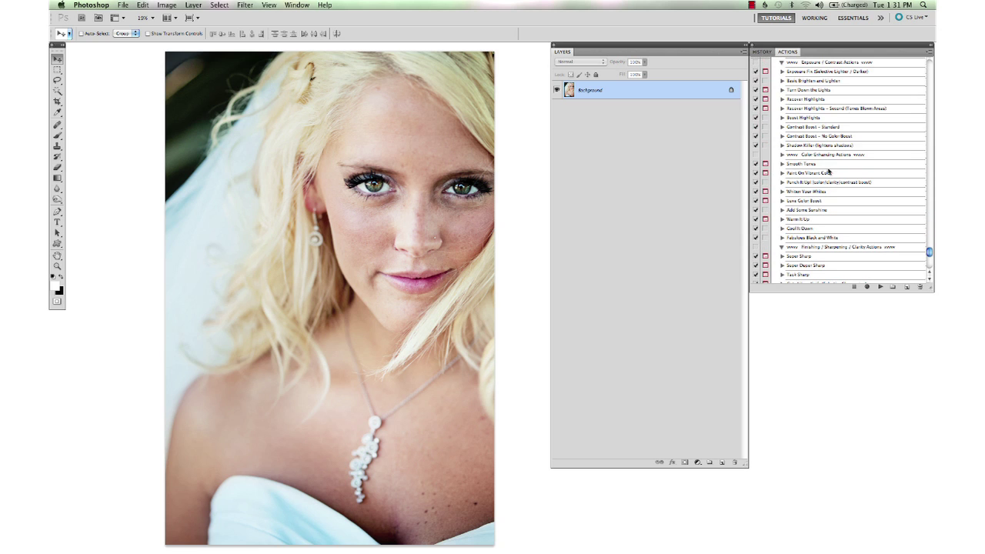
click(825, 192)
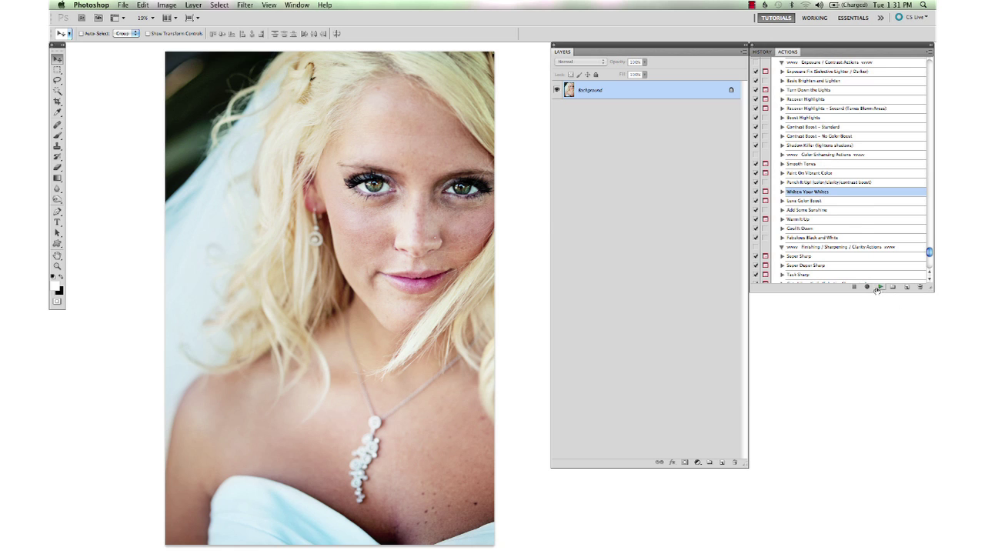
Play Whiten Your Whites and paint its mask over the veil at left with a smaller brush
click(879, 286)
key(Return)
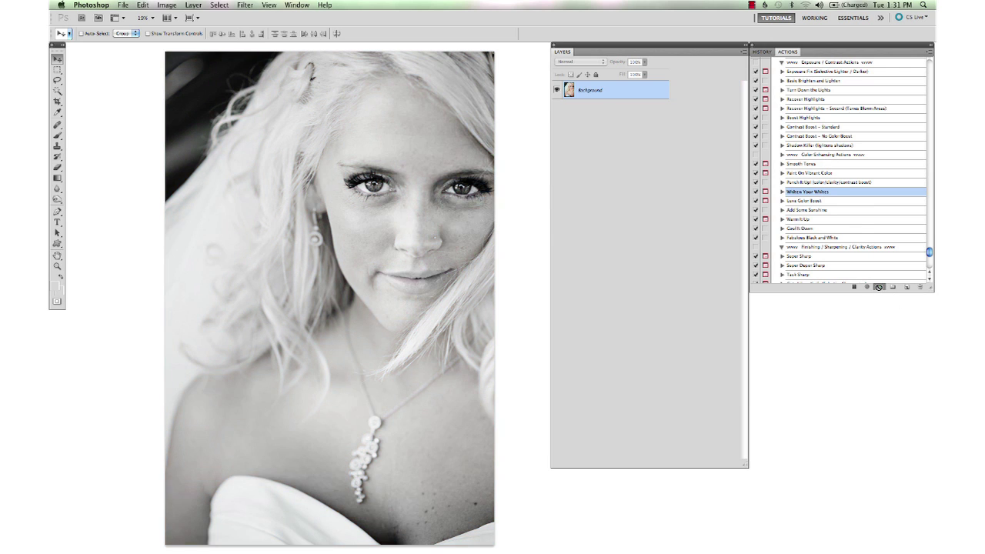
click(562, 200)
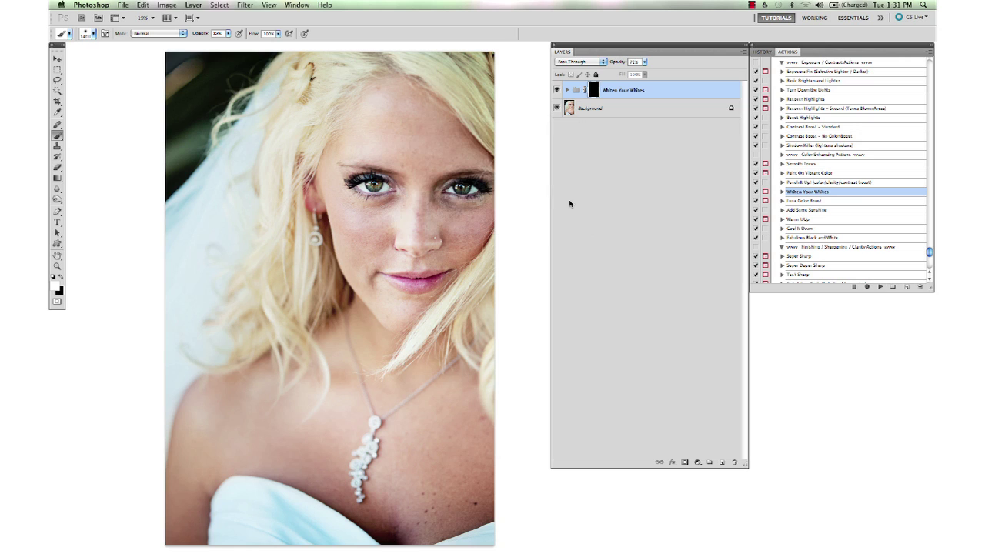
key(bracketleft)
key(bracketleft)
key(bracketleft)
mouse_move(206, 241)
mouse_down()
mouse_move(212, 194)
mouse_move(179, 250)
mouse_move(193, 215)
mouse_move(178, 264)
mouse_up()
Zoom in and paint whitening over the veil near the ear with a 40 px brush
key(super+equal)
key(super+equal)
scroll(176, 264, left, 2)
scroll(176, 264, down, 2)
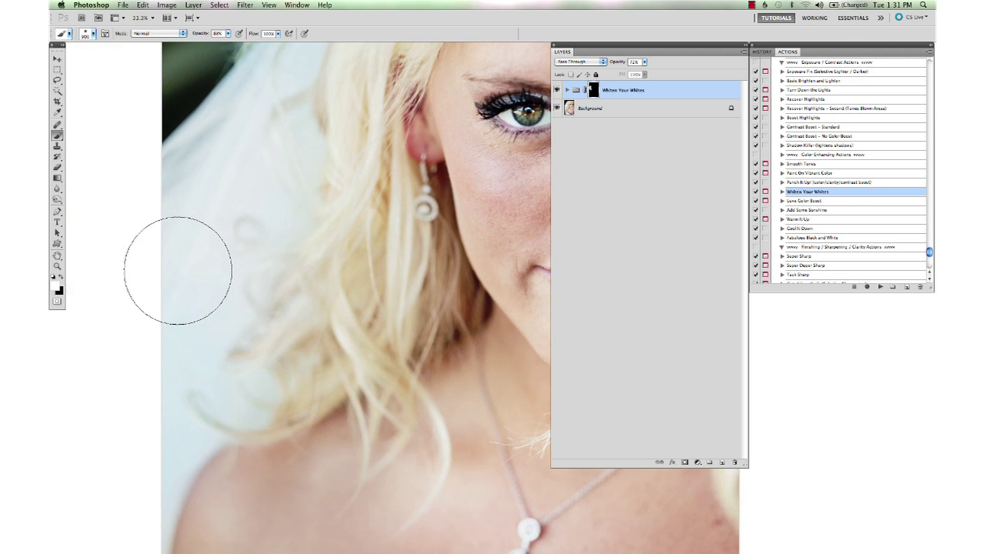
scroll(308, 259, up, 4)
key(bracketleft)
key(bracketleft)
key(bracketleft)
key(bracketleft)
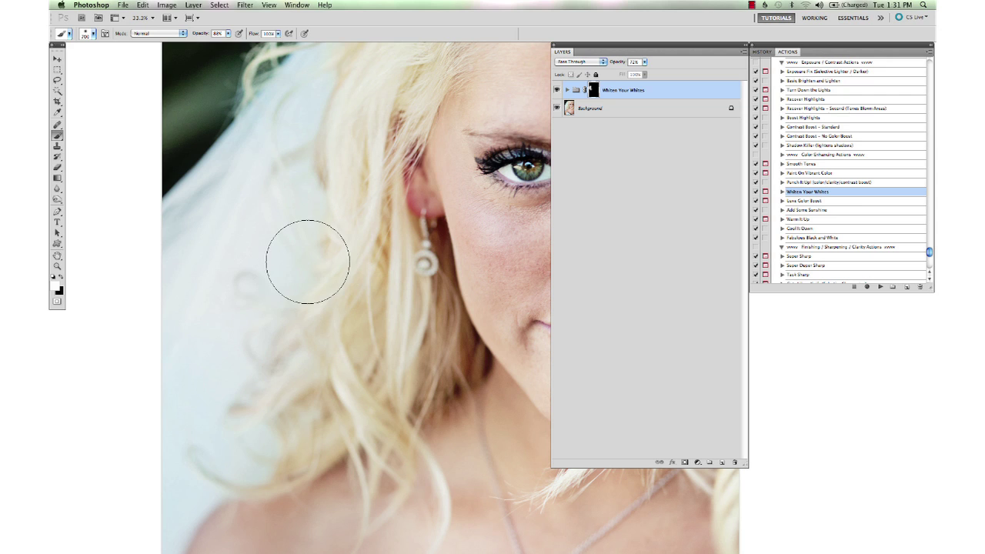
key(bracketleft)
key(bracketleft)
mouse_move(277, 145)
mouse_down()
mouse_move(318, 94)
mouse_move(252, 165)
mouse_move(242, 158)
mouse_move(259, 102)
mouse_move(321, 50)
mouse_move(257, 116)
mouse_move(184, 232)
mouse_move(240, 129)
mouse_move(176, 214)
mouse_move(178, 237)
mouse_move(223, 186)
mouse_move(223, 228)
mouse_move(244, 199)
mouse_move(204, 303)
mouse_move(246, 213)
mouse_move(271, 264)
mouse_move(194, 300)
mouse_move(216, 340)
mouse_move(170, 417)
mouse_move(207, 287)
mouse_move(181, 435)
mouse_move(231, 359)
mouse_move(204, 446)
mouse_move(262, 464)
mouse_move(258, 440)
mouse_move(241, 453)
mouse_move(185, 411)
mouse_move(175, 525)
mouse_up()
Zoom out and paint the dress from light blue to white with a 500 px brush
key(super+minus)
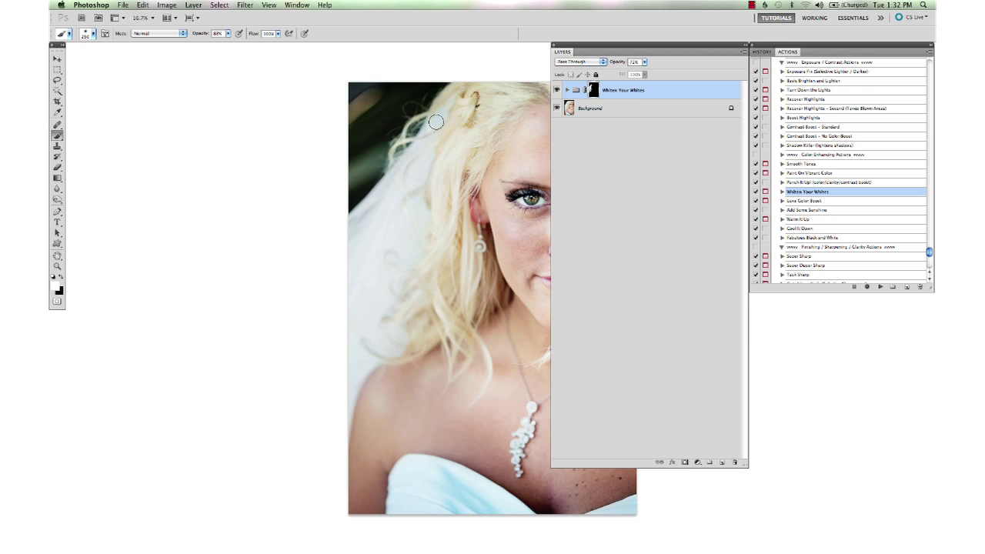
scroll(437, 274, right, 5)
scroll(438, 274, down, 3)
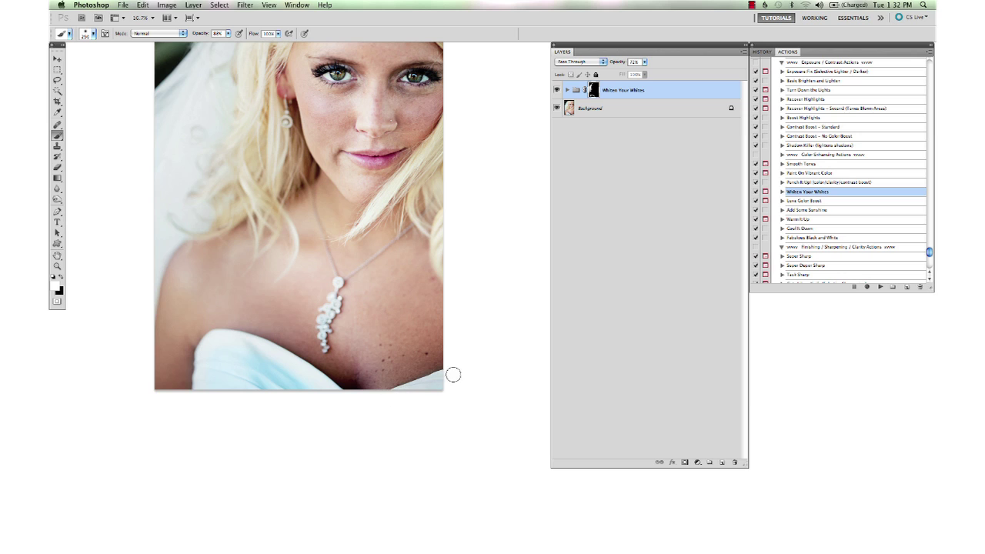
key(bracketright)
key(bracketright)
key(bracketright)
mouse_move(247, 356)
mouse_down()
mouse_move(244, 398)
mouse_move(220, 356)
mouse_move(219, 395)
mouse_move(220, 373)
mouse_move(251, 378)
mouse_move(230, 357)
mouse_move(312, 405)
mouse_move(218, 378)
mouse_up()
Set the Whiten Your Whites group opacity to 100% and expand the group
scroll(411, 398, up, 3)
scroll(413, 398, up, 2)
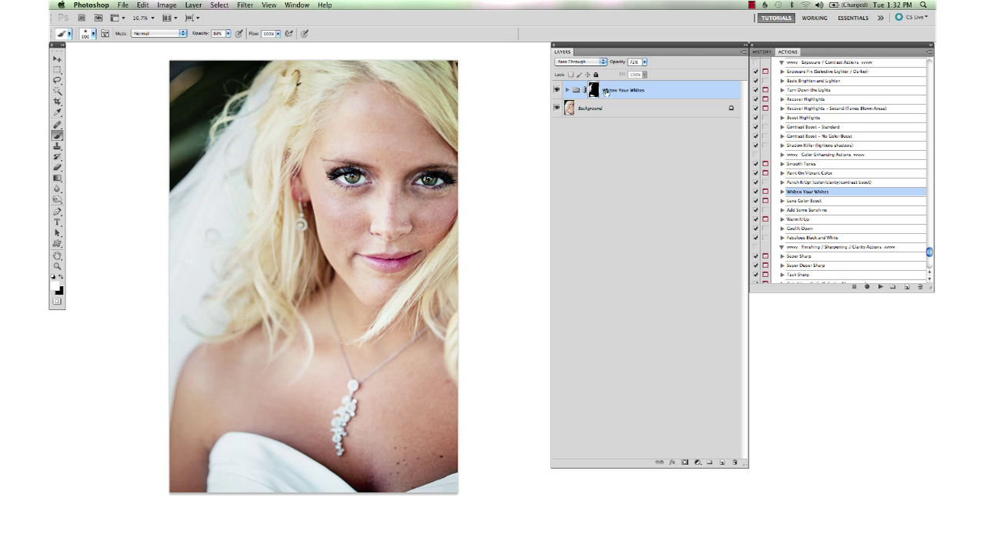
drag(618, 66, 634, 68)
click(592, 90)
click(569, 90)
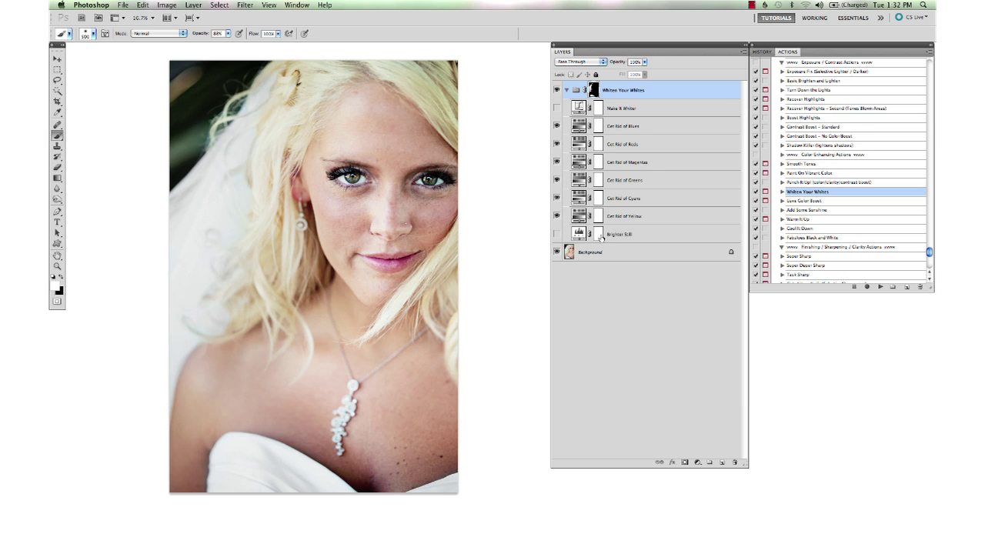
Toggle Make It Whiter on and off, then collapse the Whiten Your Whites group
click(557, 109)
click(557, 108)
click(567, 90)
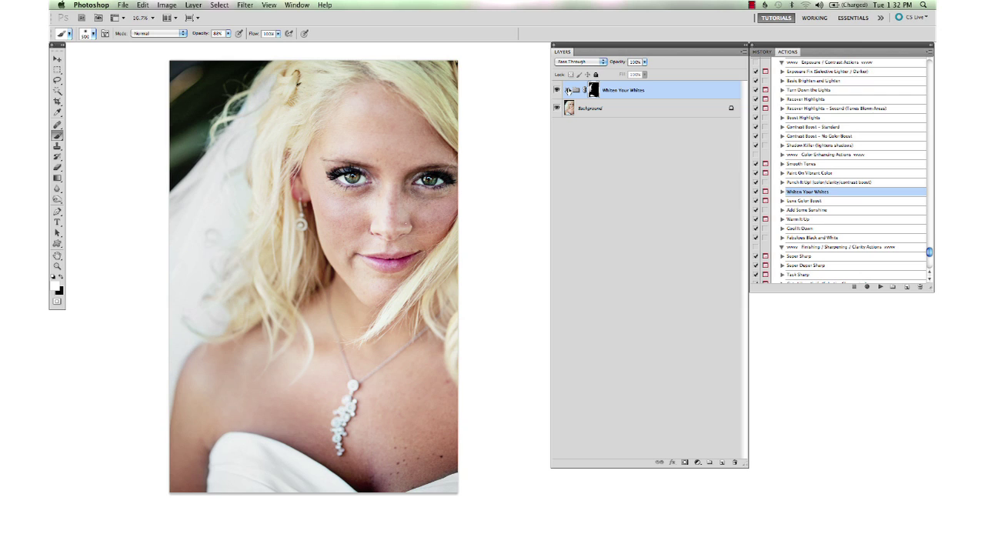
key(v)
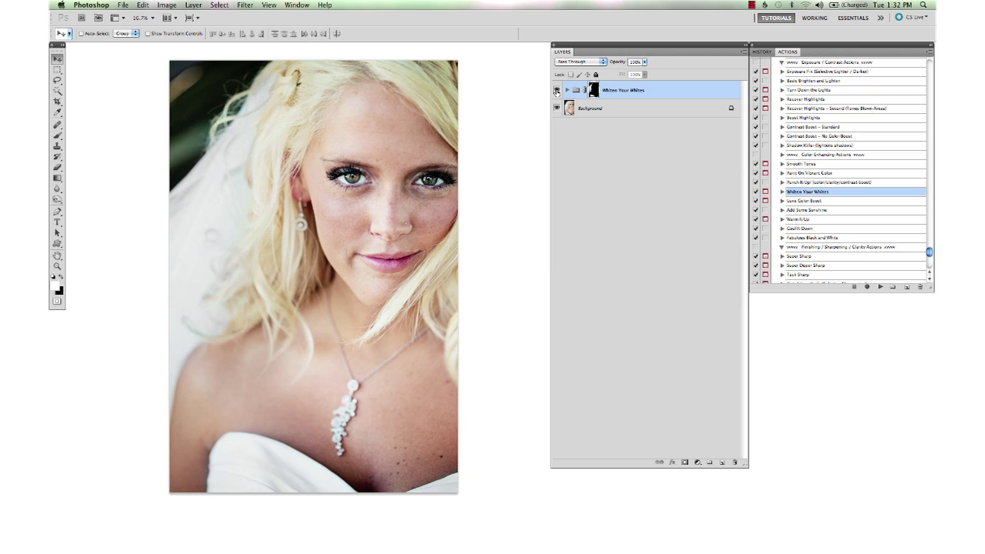
Compare before and after by toggling the Whiten Your Whites group's visibility
click(556, 90)
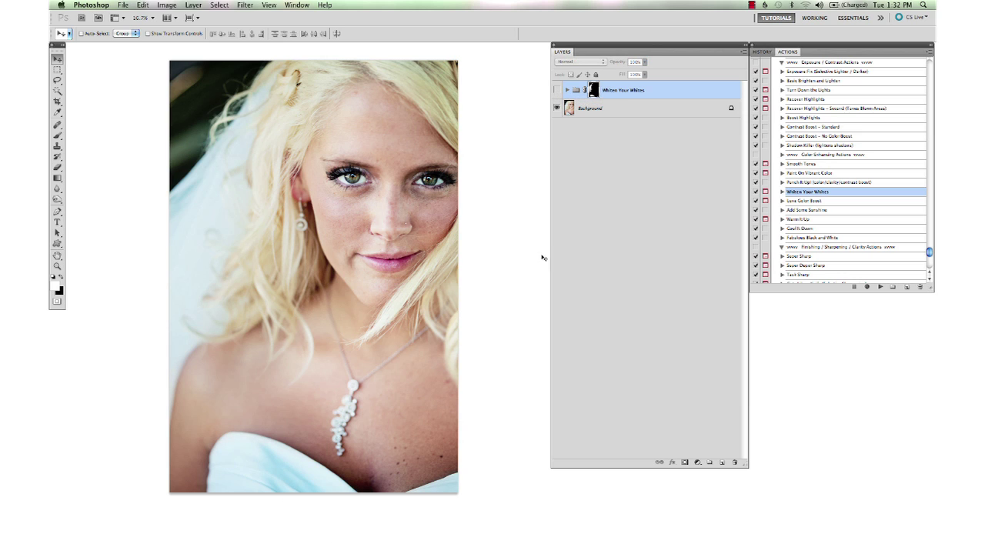
click(557, 90)
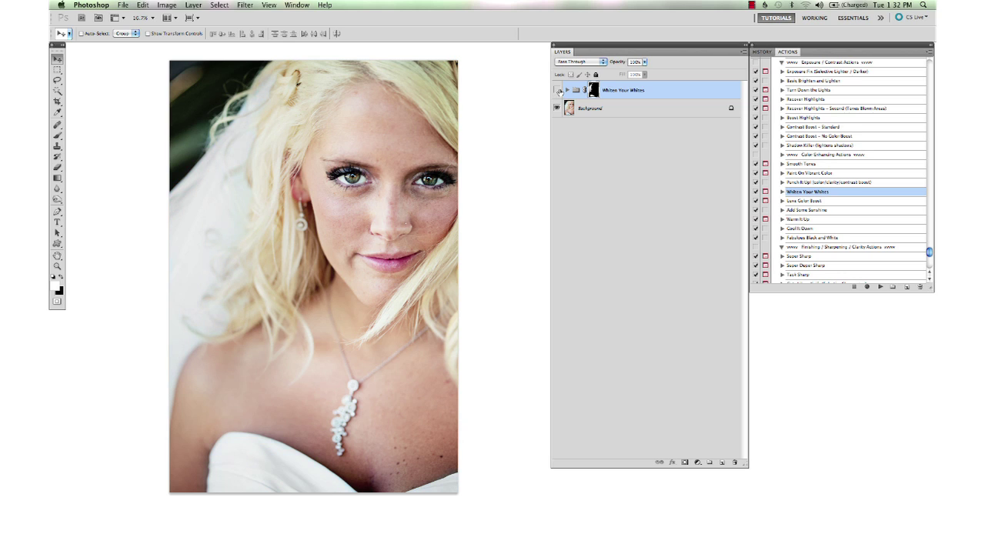
click(558, 90)
key(b)
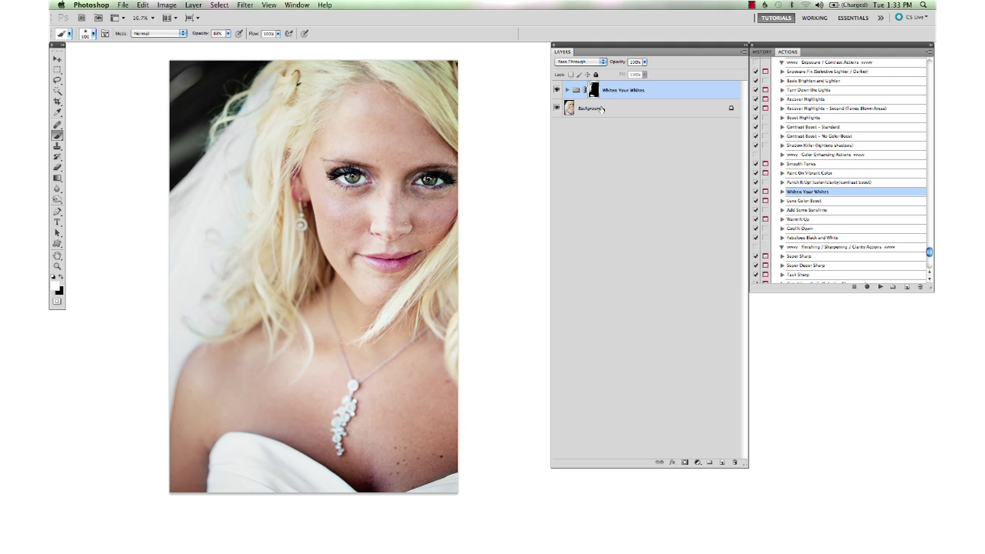
click(557, 90)
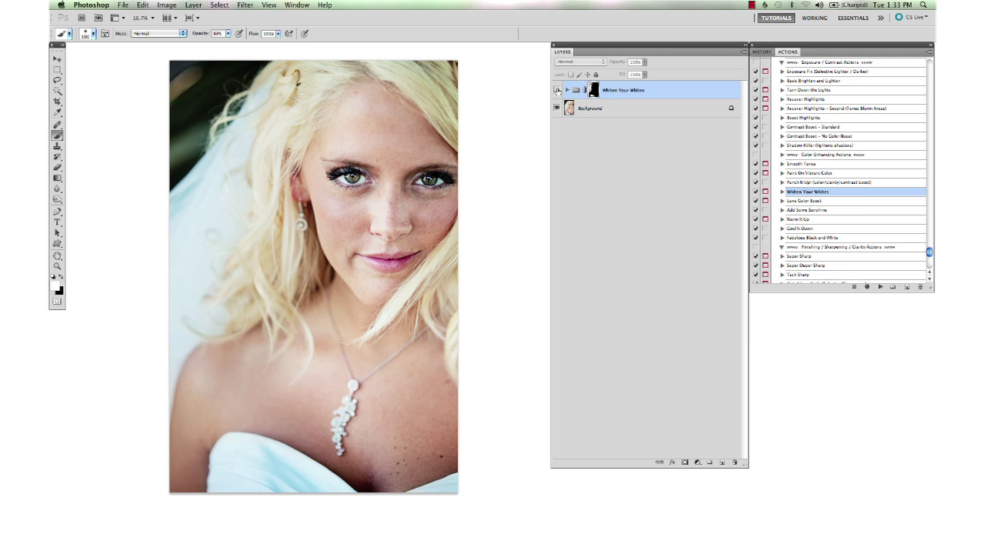
click(557, 90)
Choose Flatten Image from the Background layer's menu and confirm discarding hidden layers
right_click(625, 110)
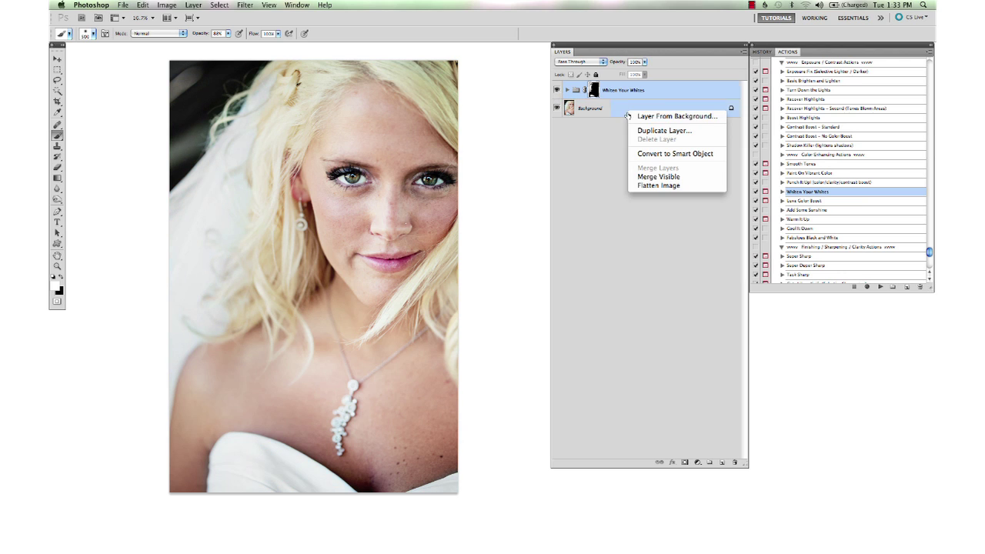
click(658, 186)
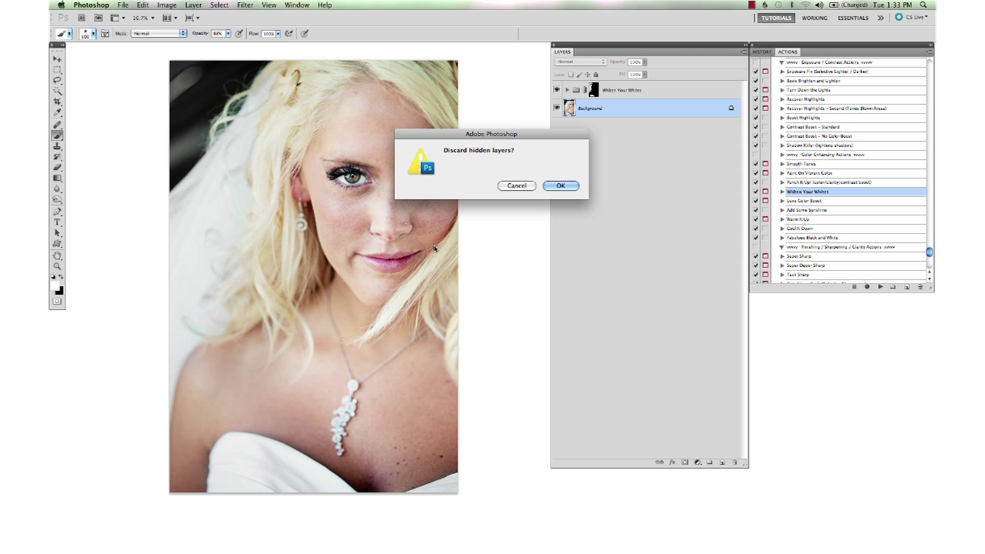
key(Return)
key(v)
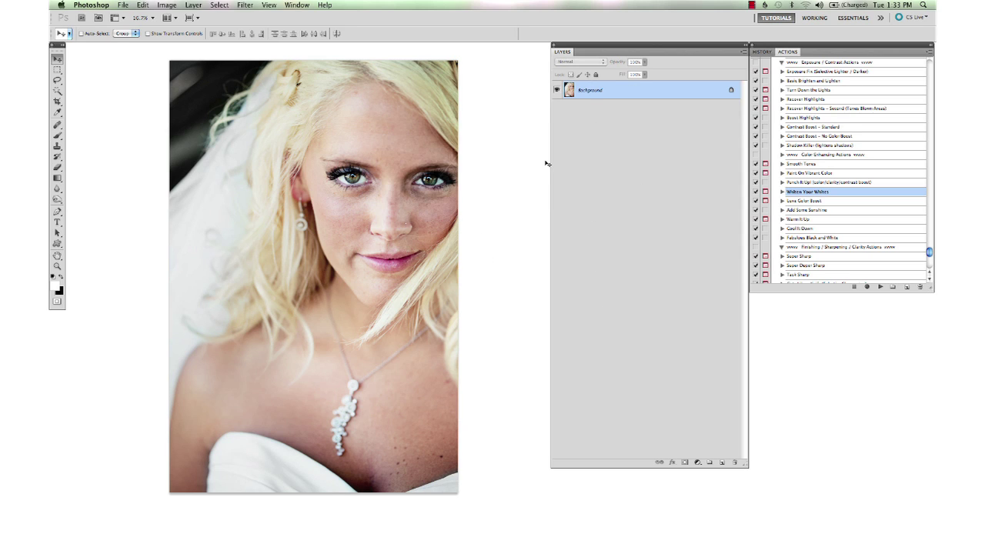
Zoom in on the eyes, add empty Layer 1 above Background, and show the healing tools flyout
key(z)
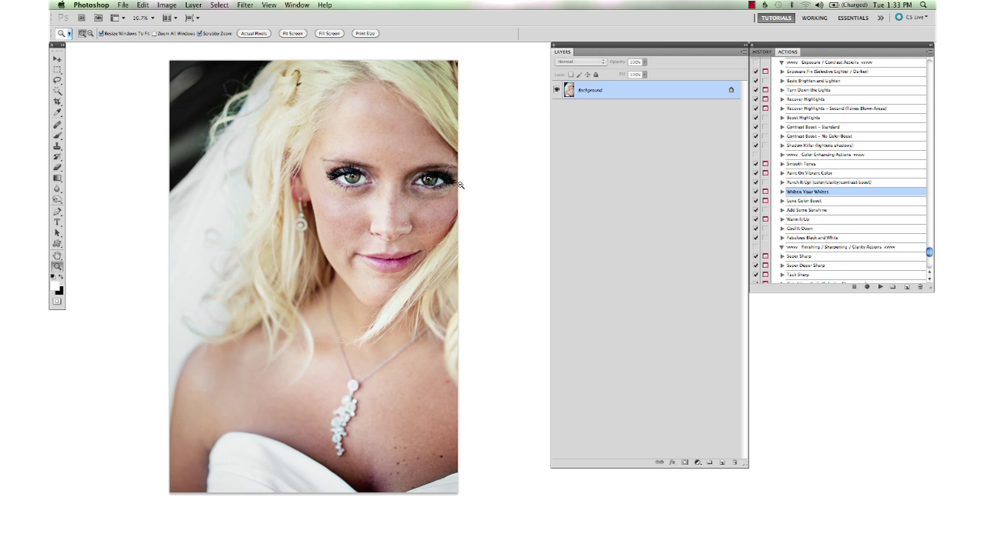
drag(451, 169, 489, 252)
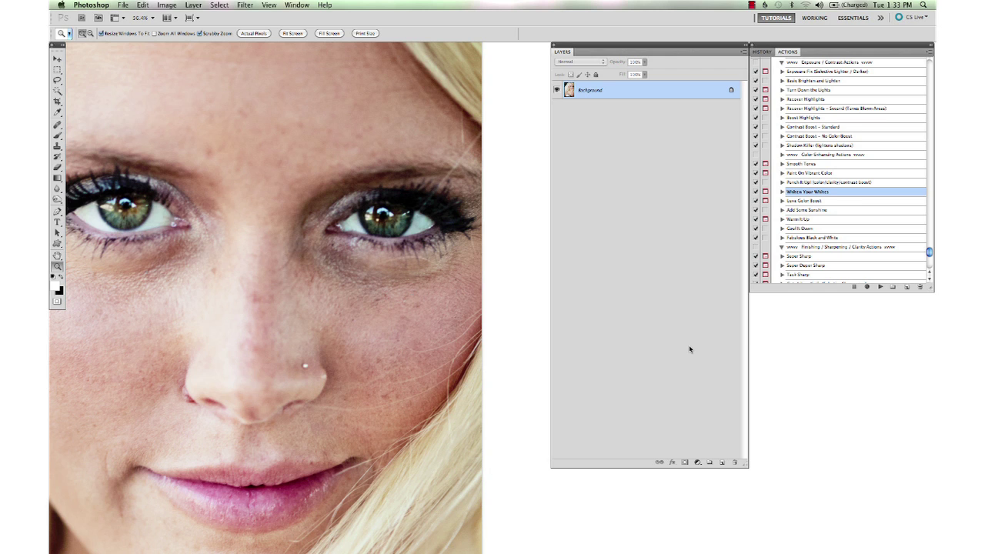
key(ctrl+alt+shift+n)
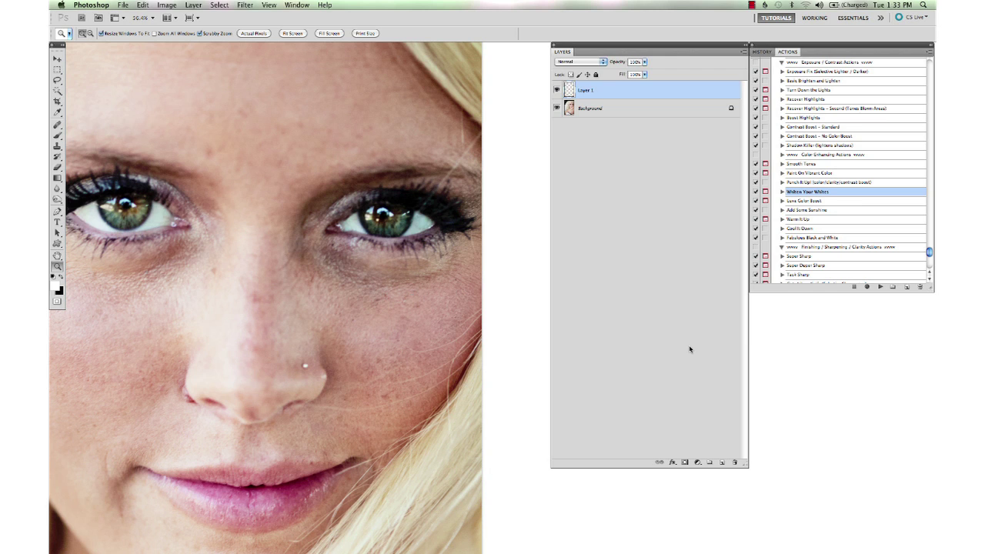
click(744, 52)
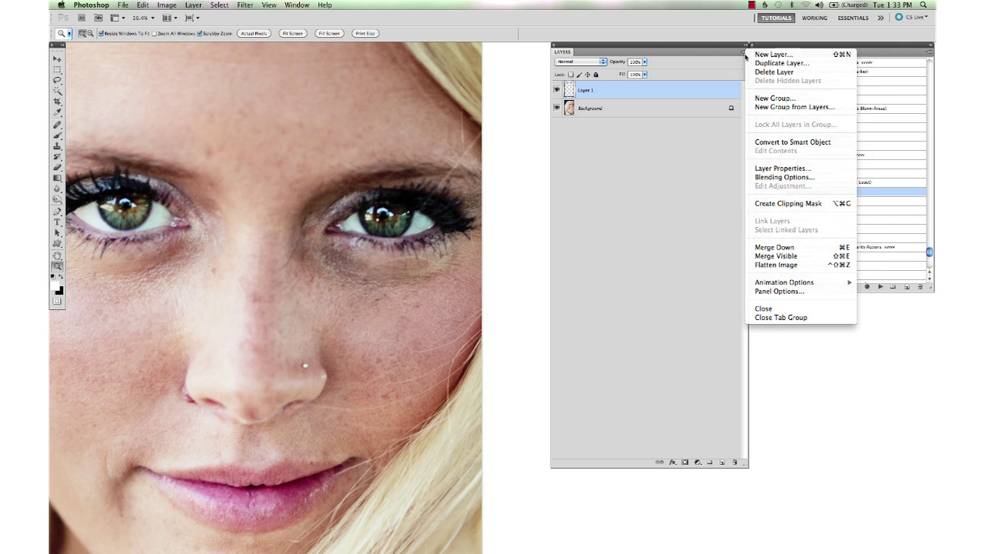
click(664, 187)
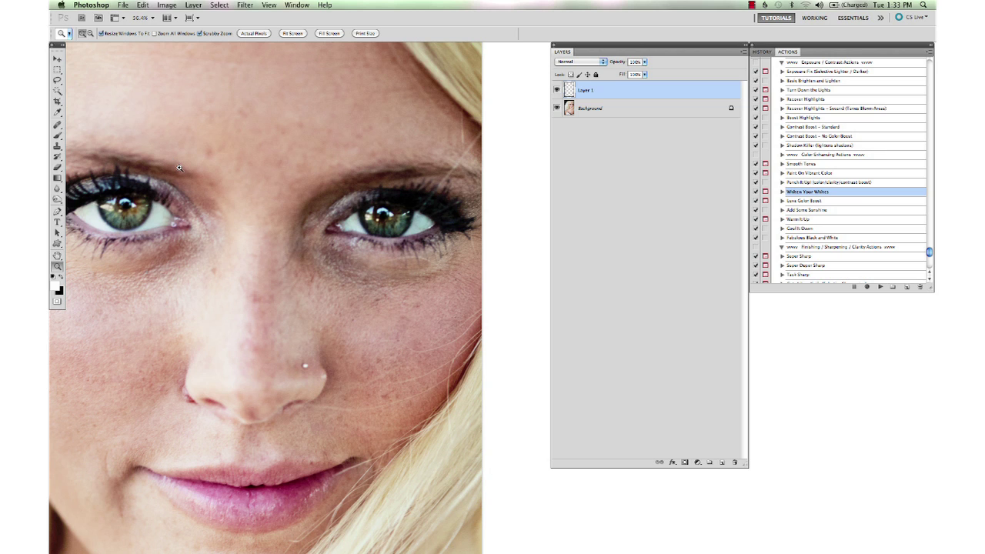
click(57, 124)
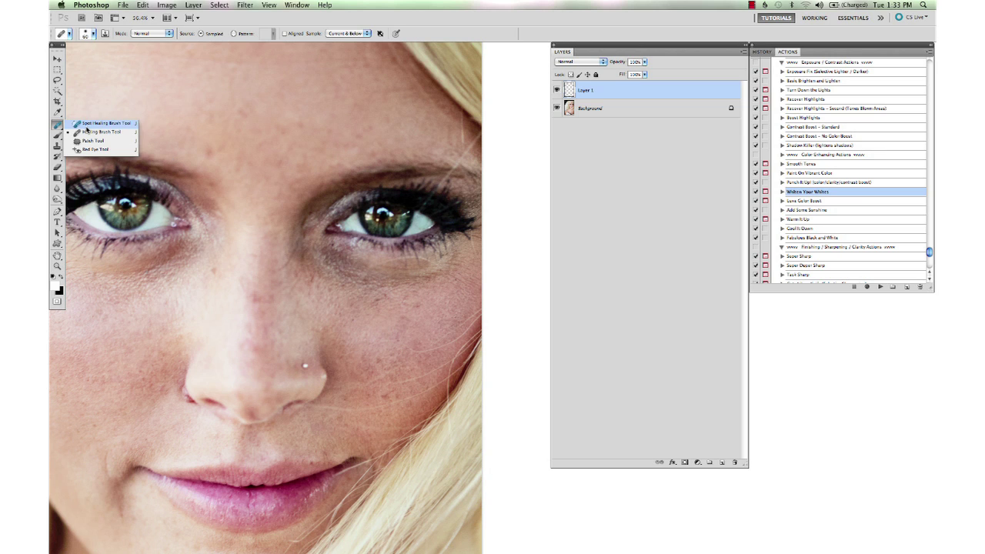
With a slightly smaller Healing Brush, heal the spots under the right eye and on the cheek
click(86, 131)
key(bracketleft)
key(bracketleft)
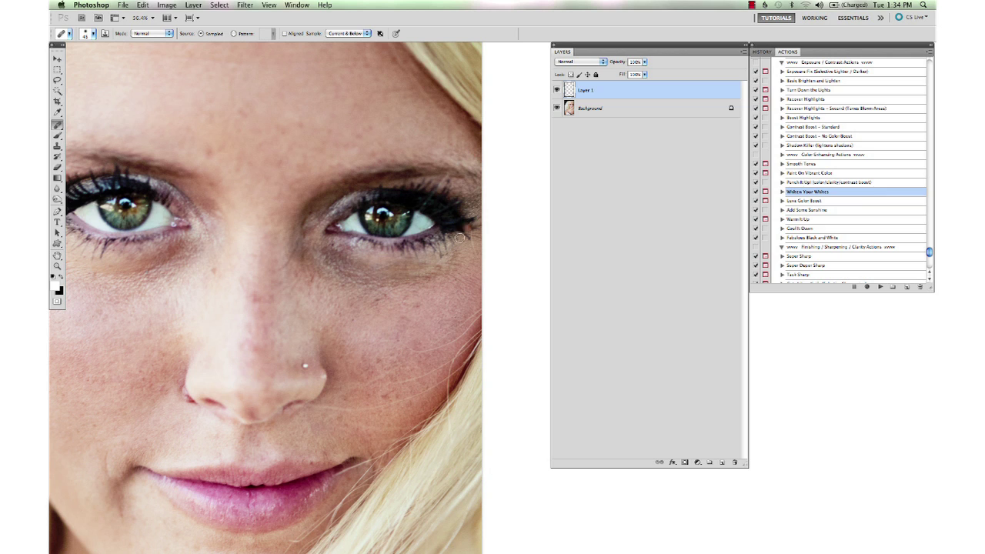
click(378, 271)
scroll(367, 279, down, 4)
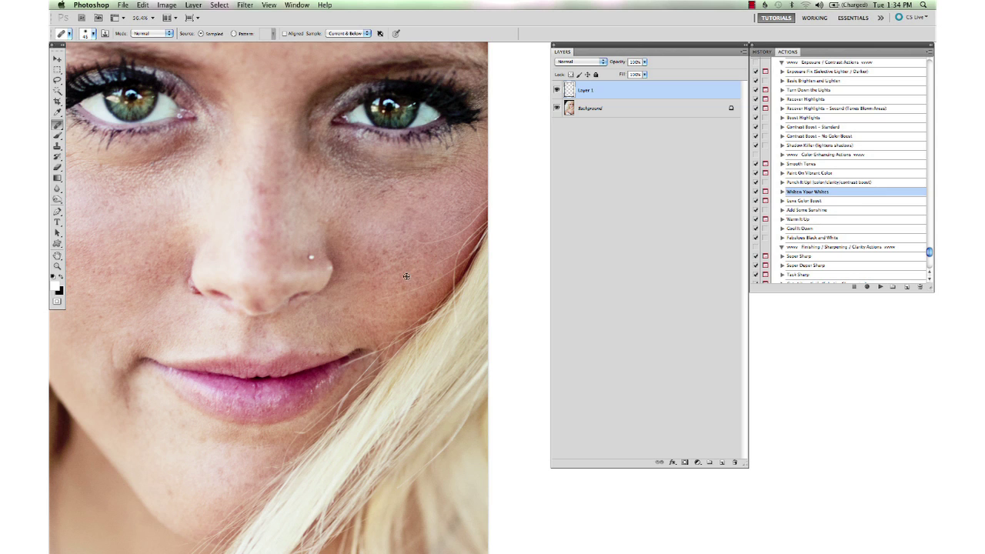
click(394, 292)
scroll(451, 257, left, 2)
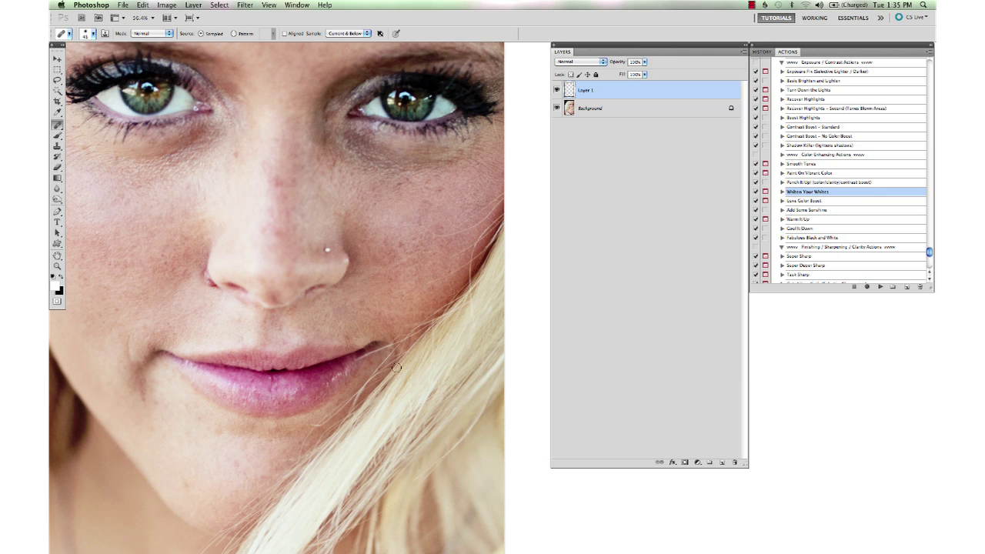
scroll(373, 337, down, 2)
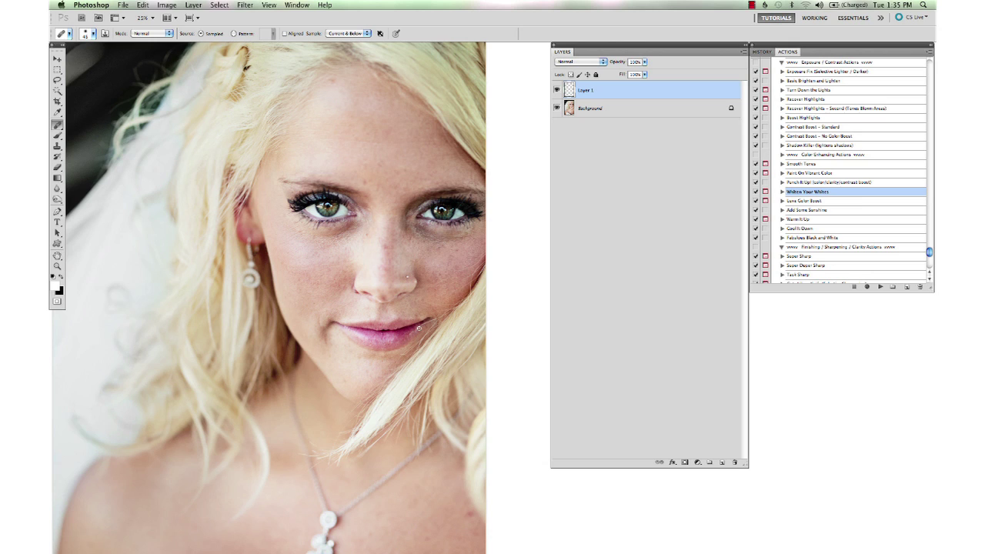
Toggle Layer 1's visibility to compare the portrait before and after retouching
click(557, 90)
click(557, 90)
key(super+plus)
click(557, 91)
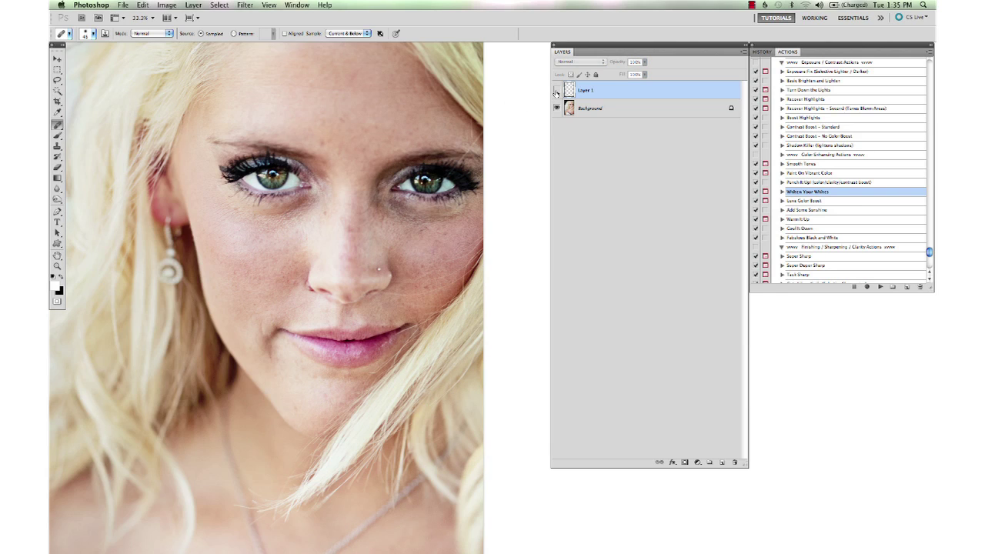
click(557, 90)
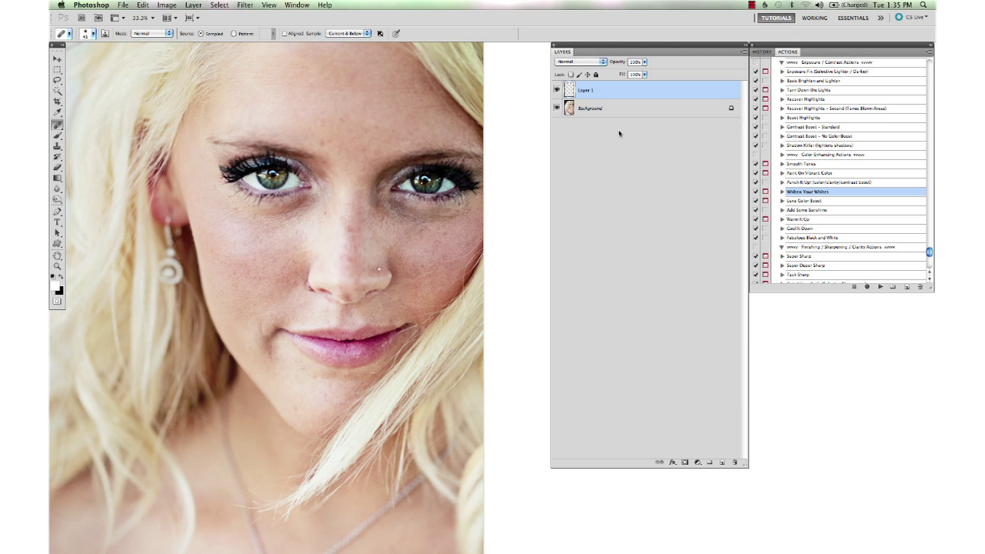
Flatten Layer 1 into the Background and fit the whole portrait in view
right_click(619, 108)
click(650, 180)
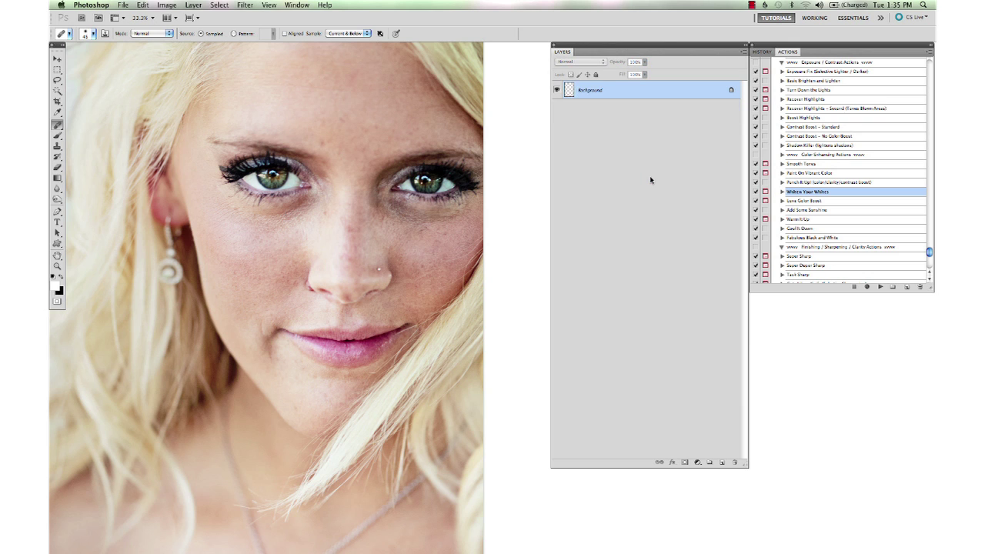
key(ctrl+Tab)
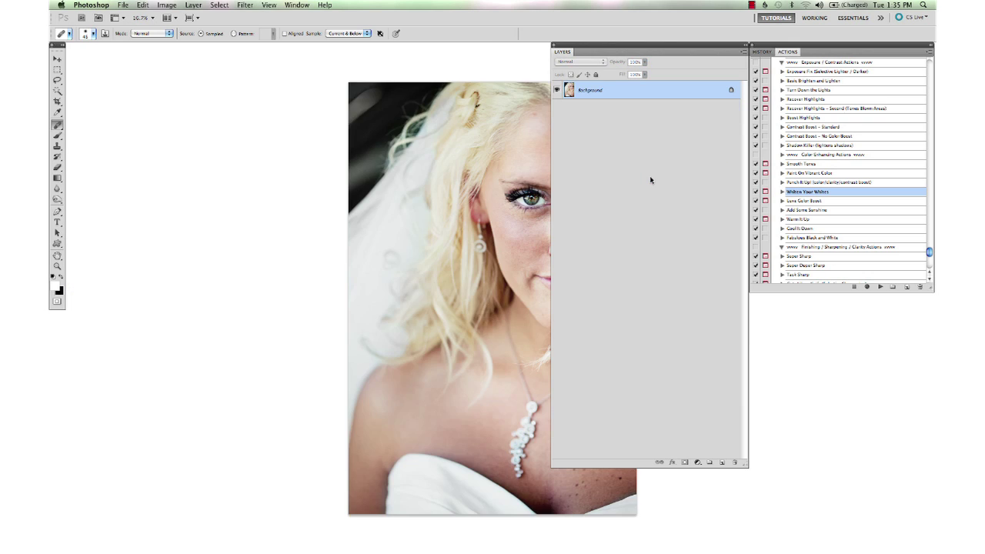
drag(523, 187, 382, 189)
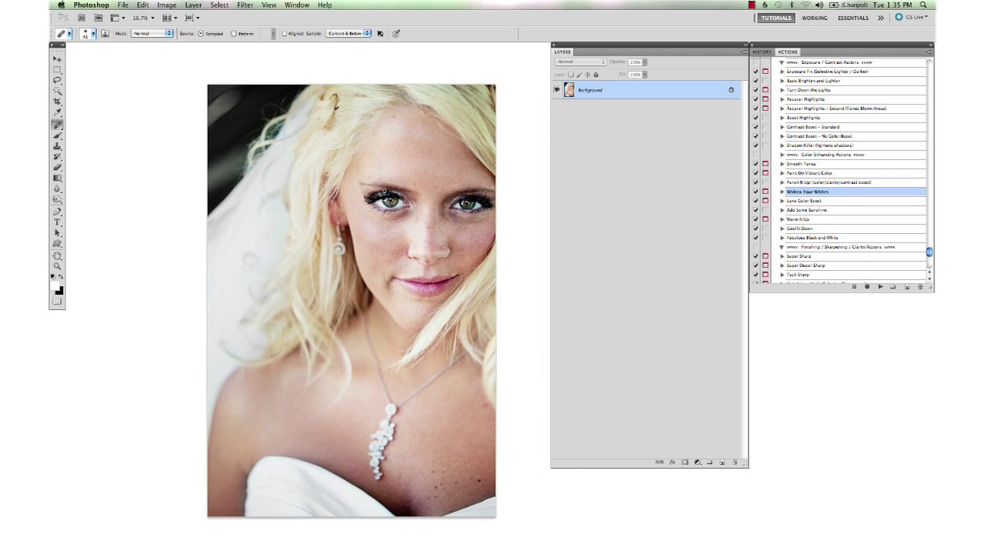
key(v)
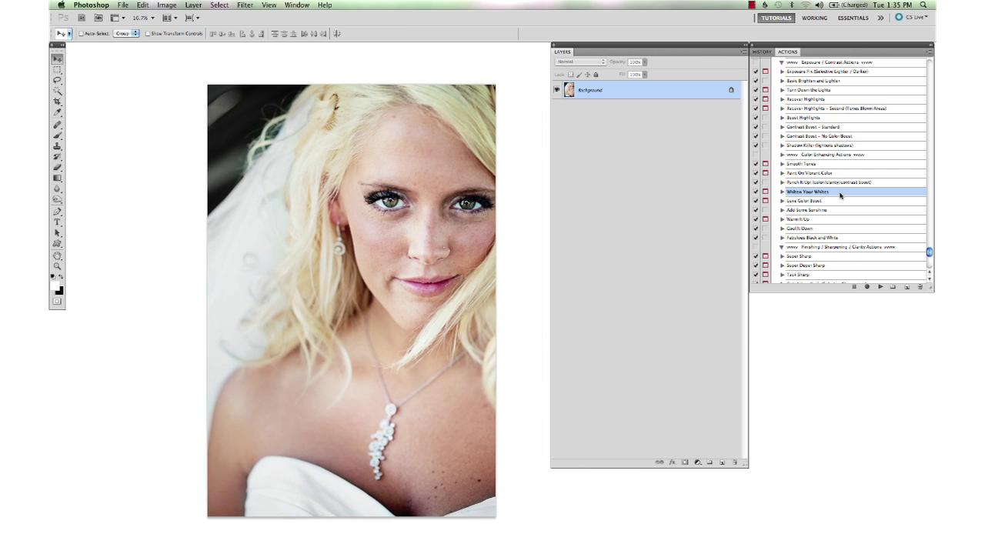
Scroll the Actions panel to the PTM Blessings set and expand it
scroll(840, 194, down, 6)
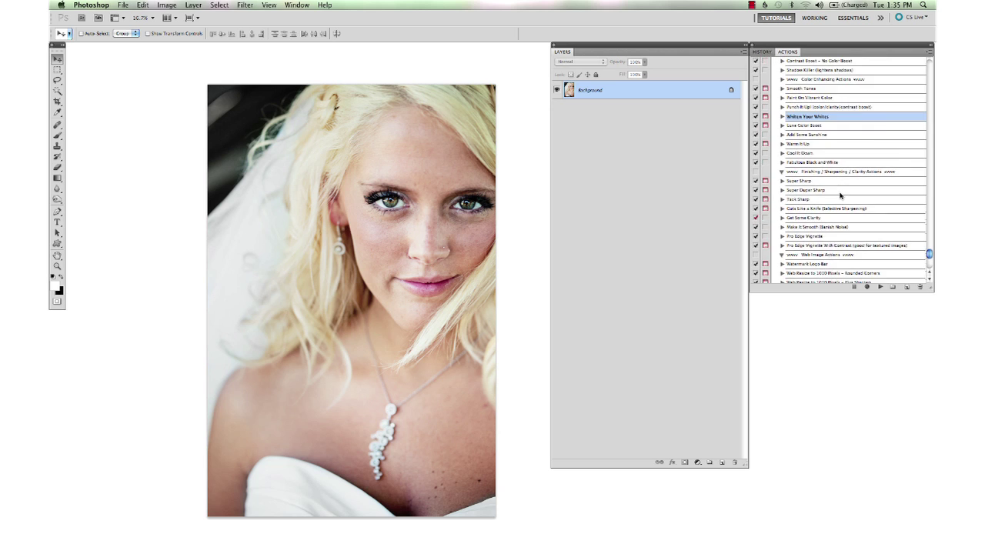
scroll(840, 194, down, 1)
scroll(840, 195, down, 11)
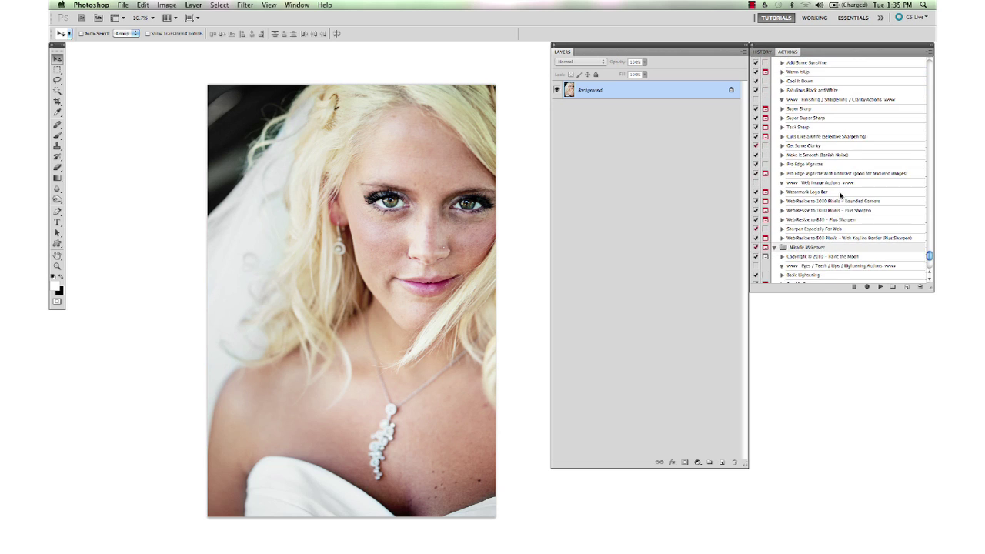
scroll(841, 195, up, 5)
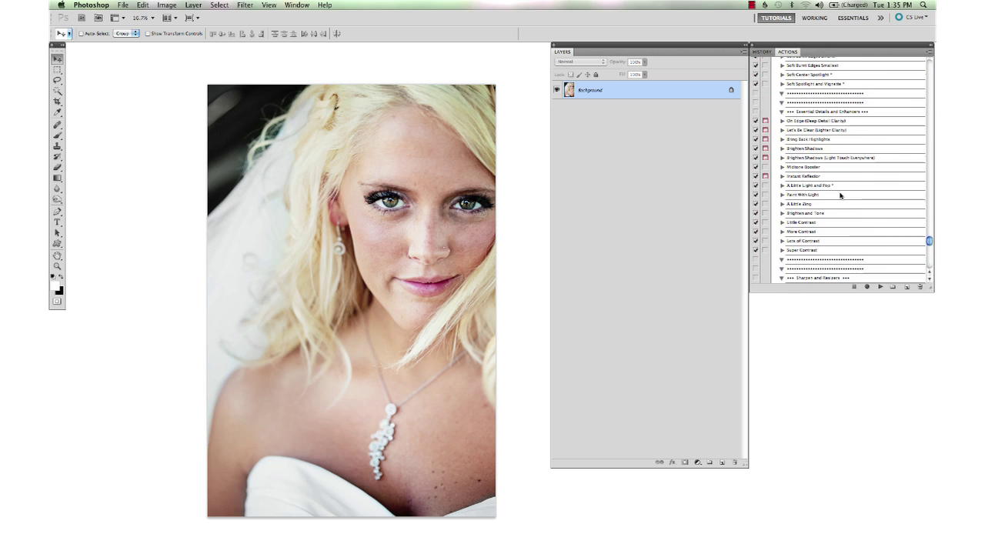
click(775, 223)
scroll(808, 227, down, 6)
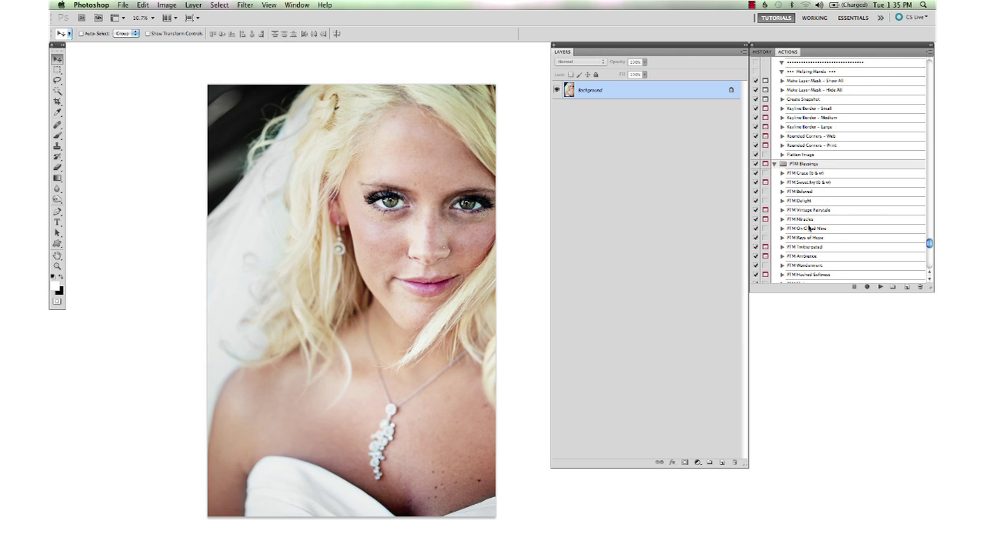
Play the PTM Candy Shop action and continue past both of its message dialogs
scroll(850, 215, down, 2)
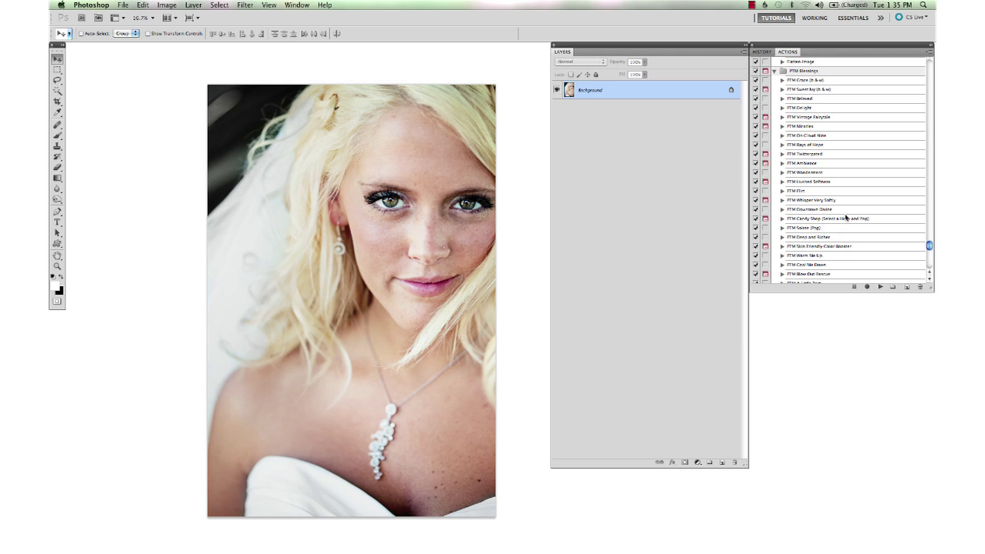
click(845, 220)
click(881, 286)
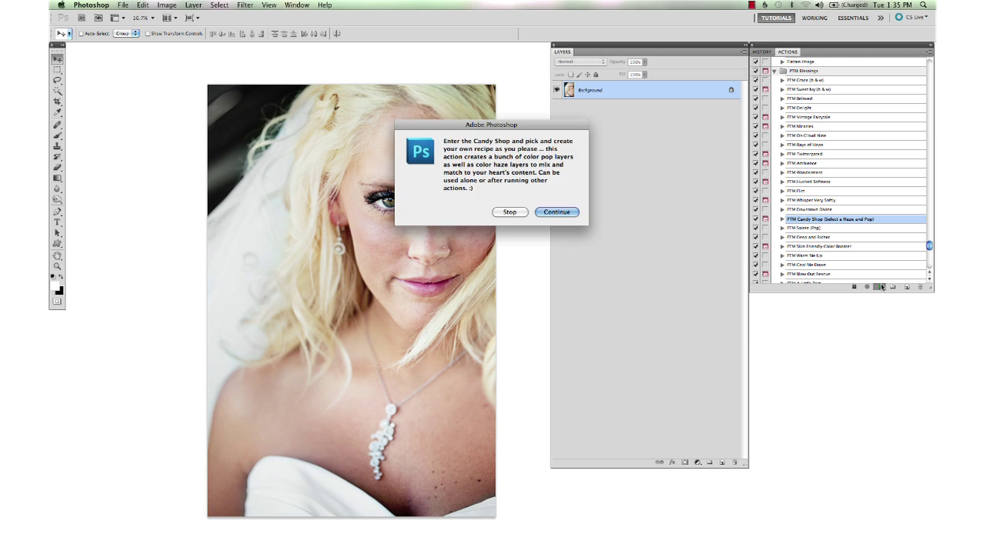
key(Return)
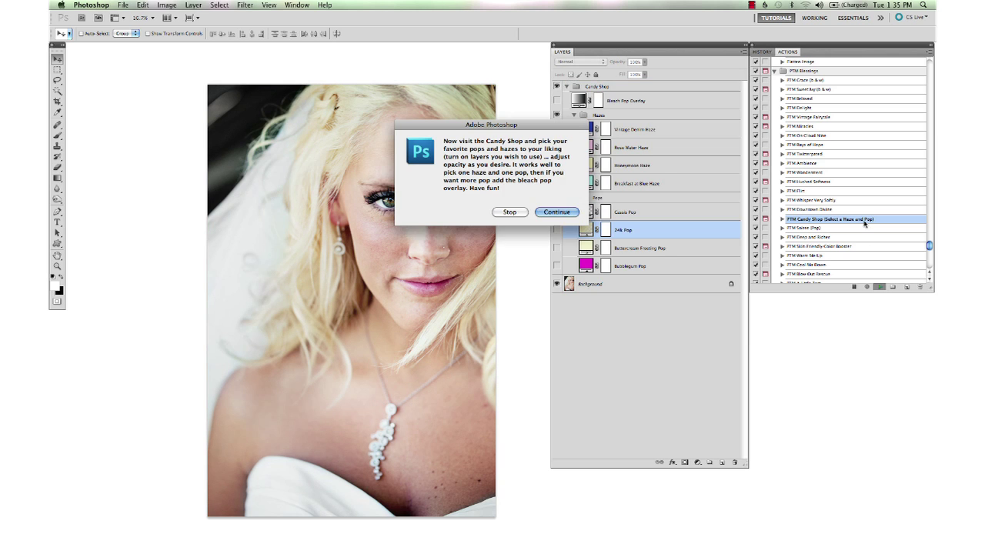
key(Return)
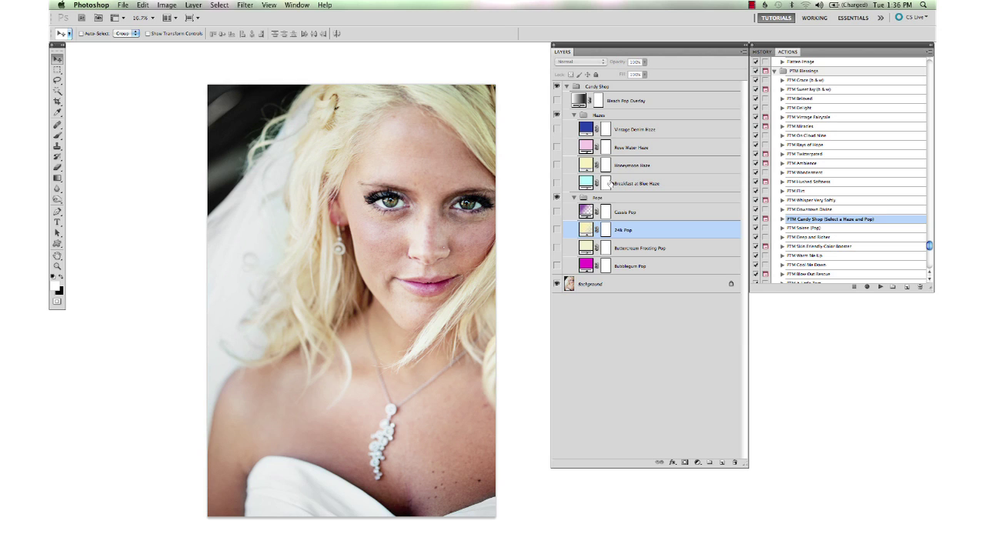
Preview the Blue, Rose Water, Honeymoon and Vintage Denim hazes and the 24k, Buttercream, Bubblegum pops
click(557, 183)
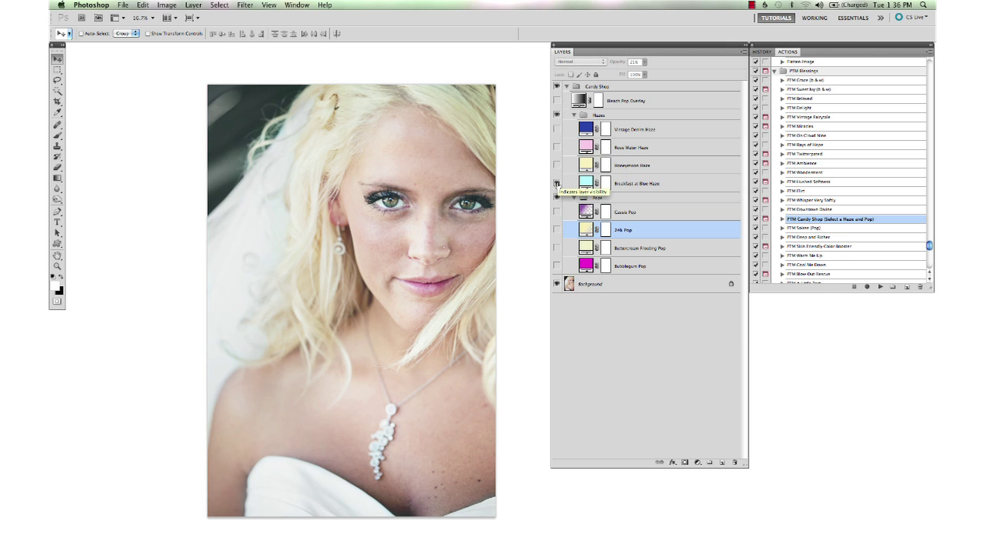
click(557, 183)
click(556, 148)
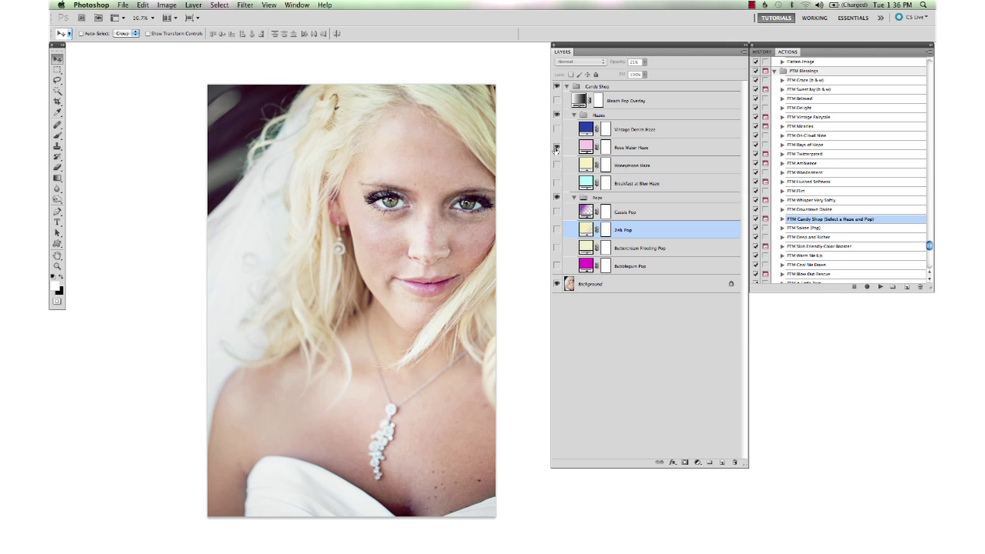
click(556, 147)
click(557, 166)
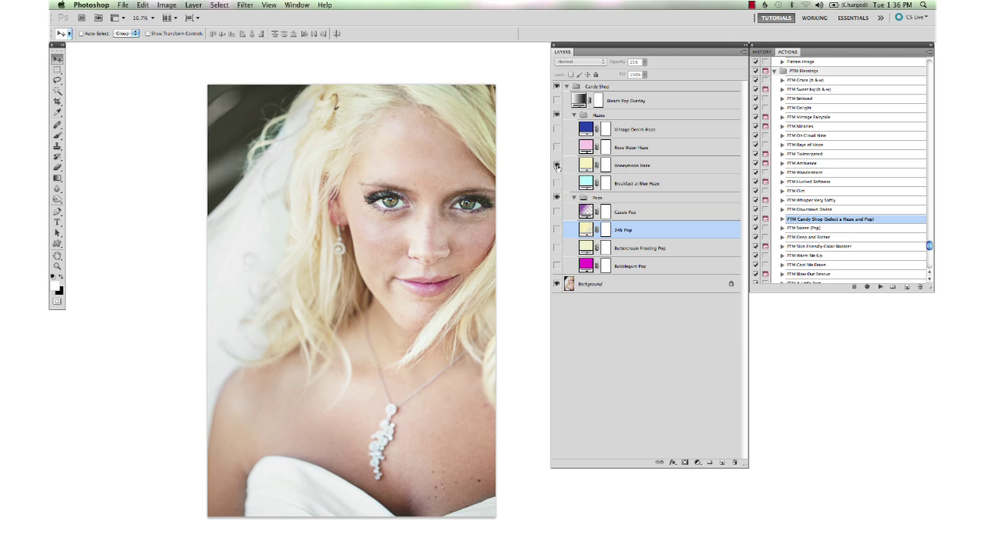
click(557, 166)
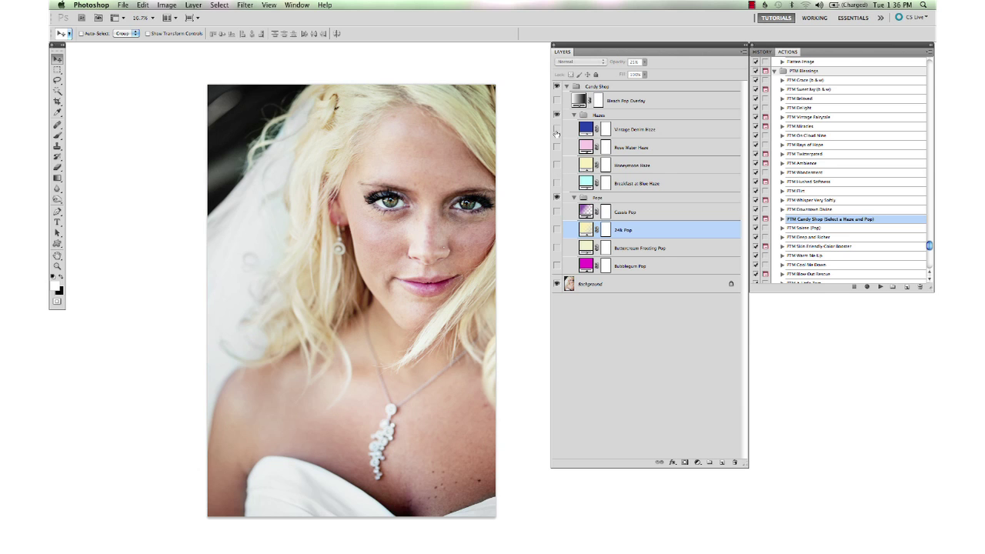
click(557, 129)
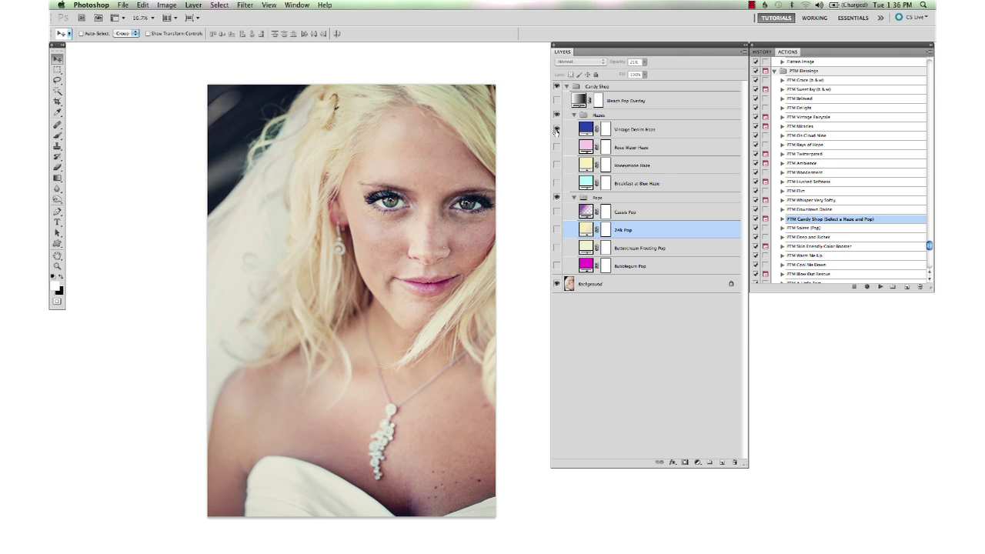
click(557, 129)
click(556, 230)
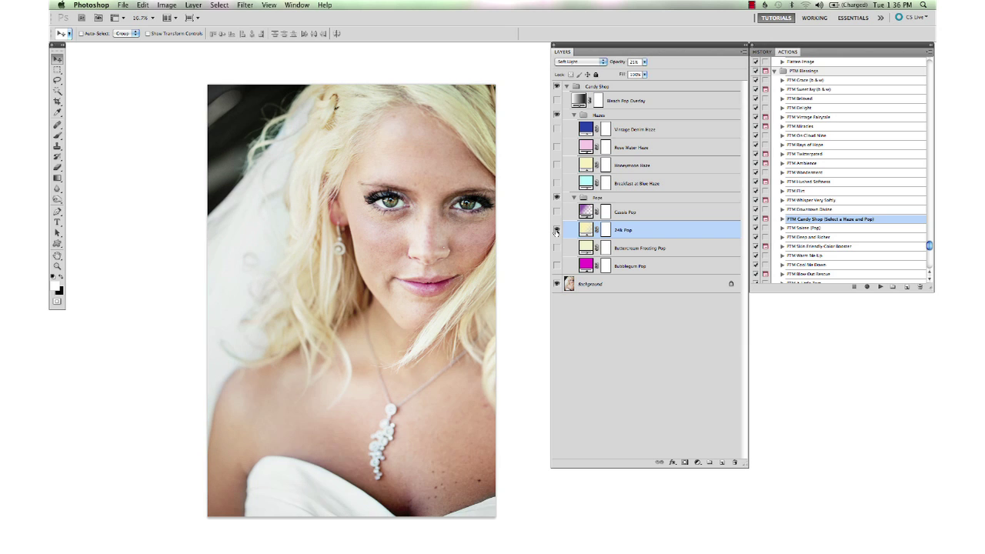
click(556, 230)
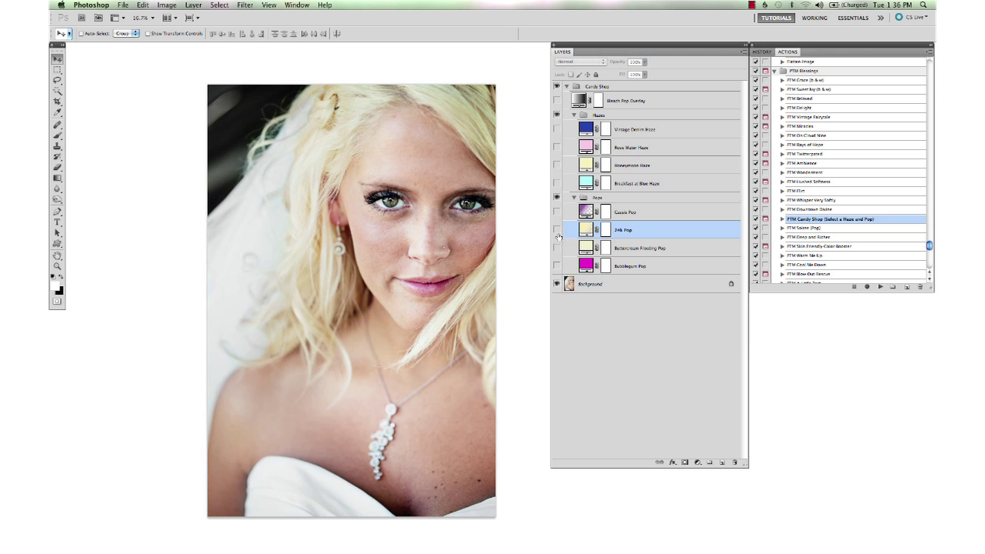
click(557, 248)
click(556, 266)
Turn on Cassis Pop and lower its opacity to about 32%
click(557, 213)
click(616, 213)
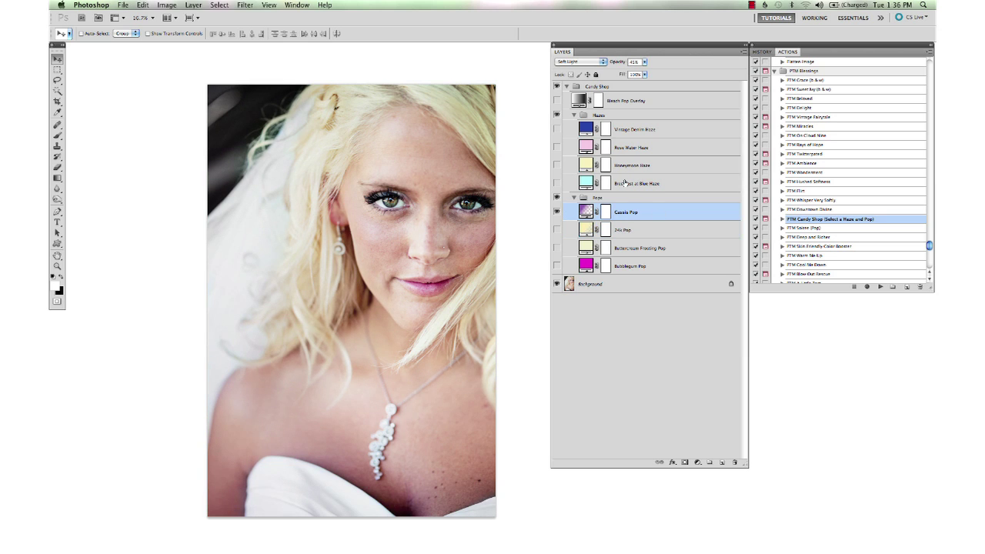
drag(613, 64, 616, 64)
drag(620, 63, 608, 65)
Enable Vintage Denim Haze and reduce its opacity to about 8%
click(620, 131)
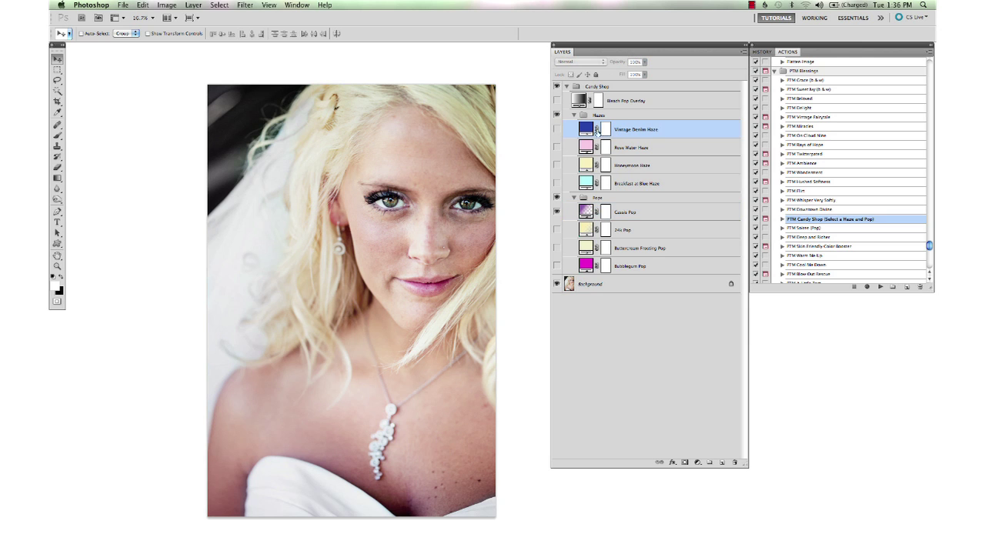
click(555, 132)
click(556, 132)
click(557, 133)
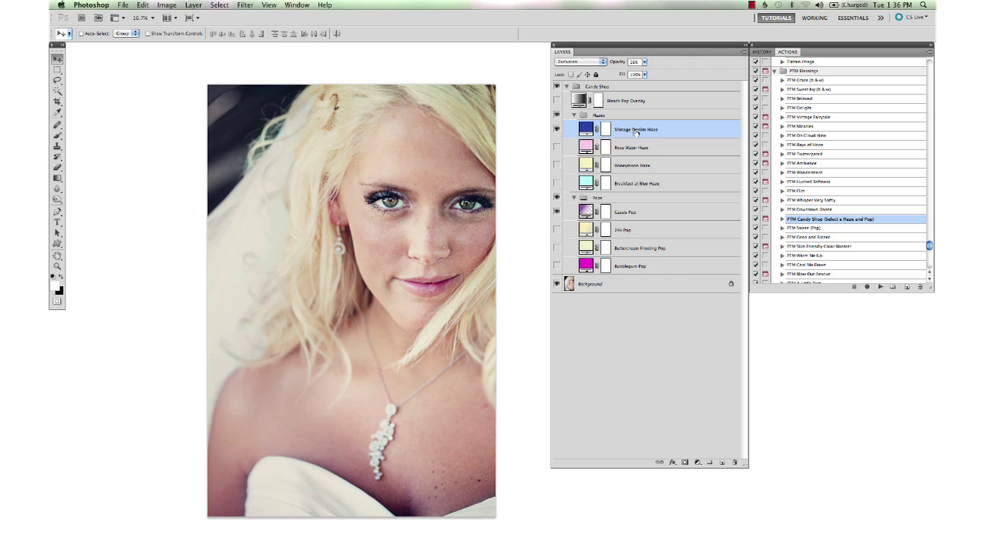
drag(620, 65, 619, 66)
Turn on Bleach Pop Overlay at about 20% and raise Vintage Denim Haze to about 25%
click(559, 103)
click(575, 101)
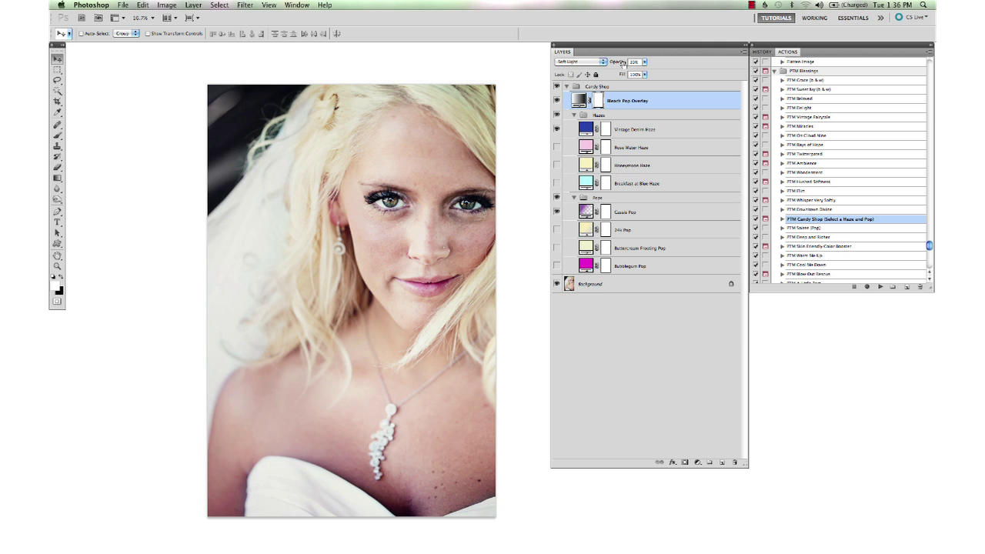
drag(623, 64, 619, 65)
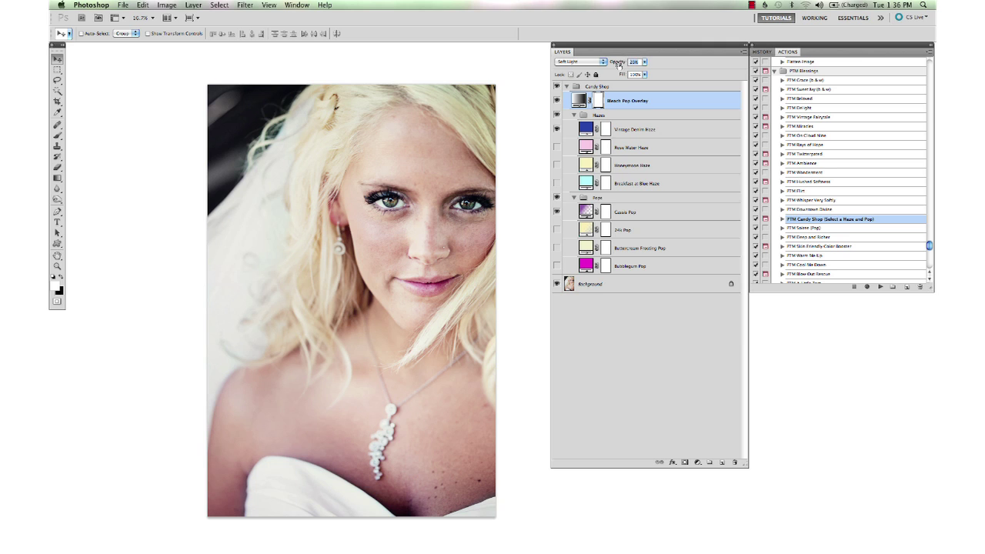
click(566, 86)
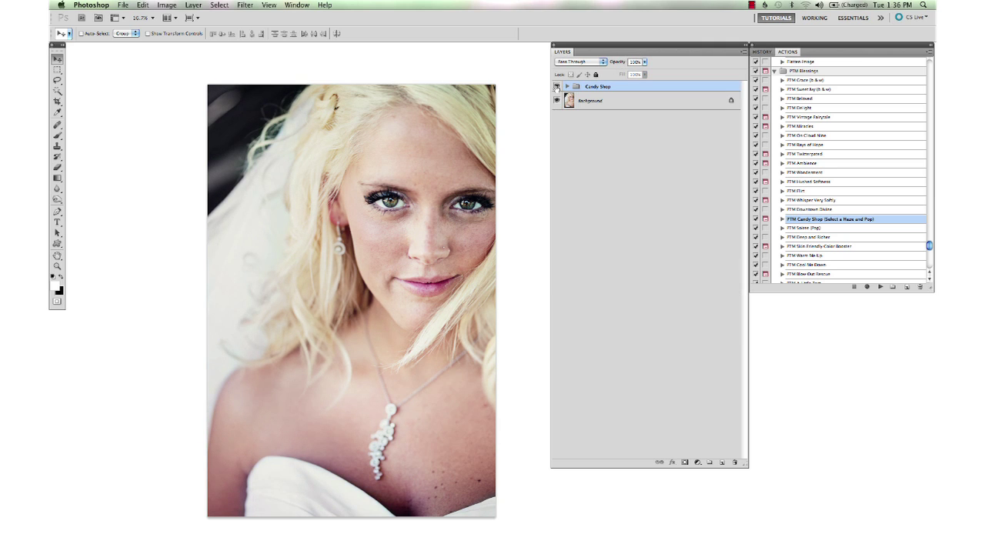
click(566, 86)
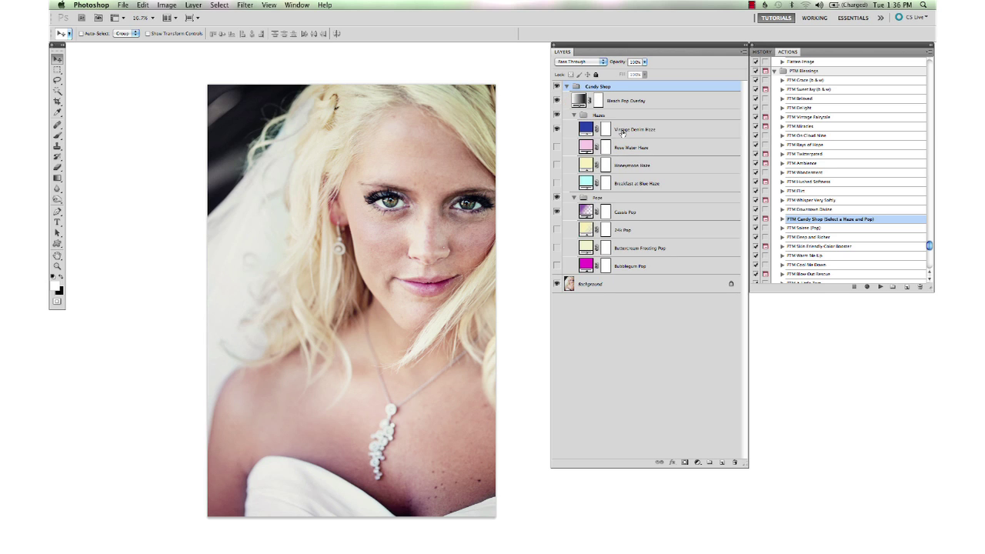
click(622, 130)
drag(615, 63, 621, 63)
click(611, 100)
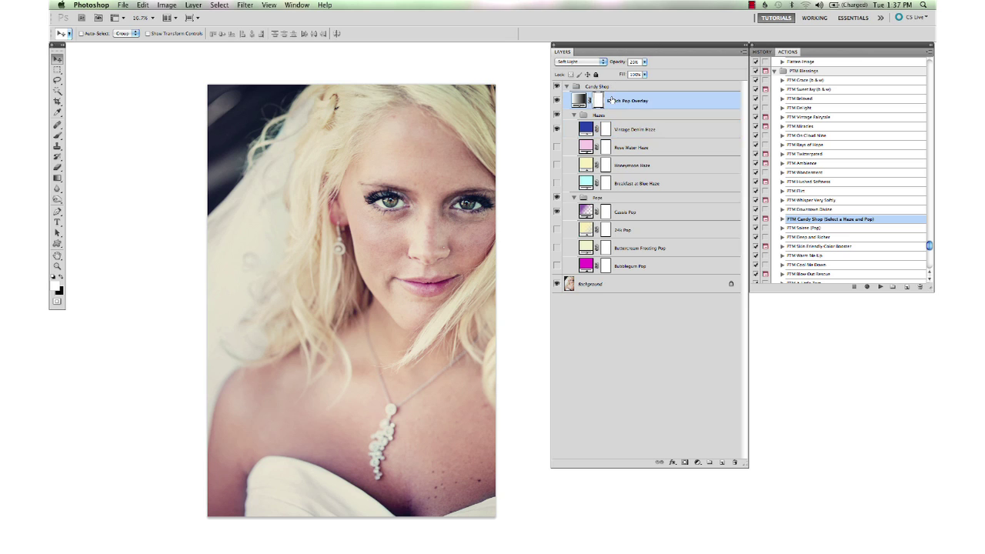
drag(616, 64, 627, 65)
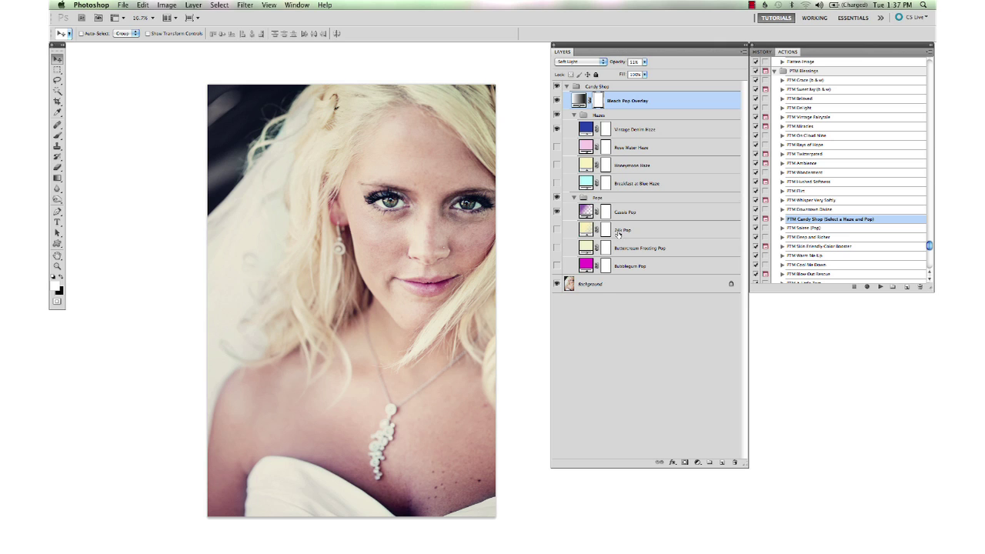
Collapse the Candy Shop group and flatten the image, discarding hidden layers
click(566, 86)
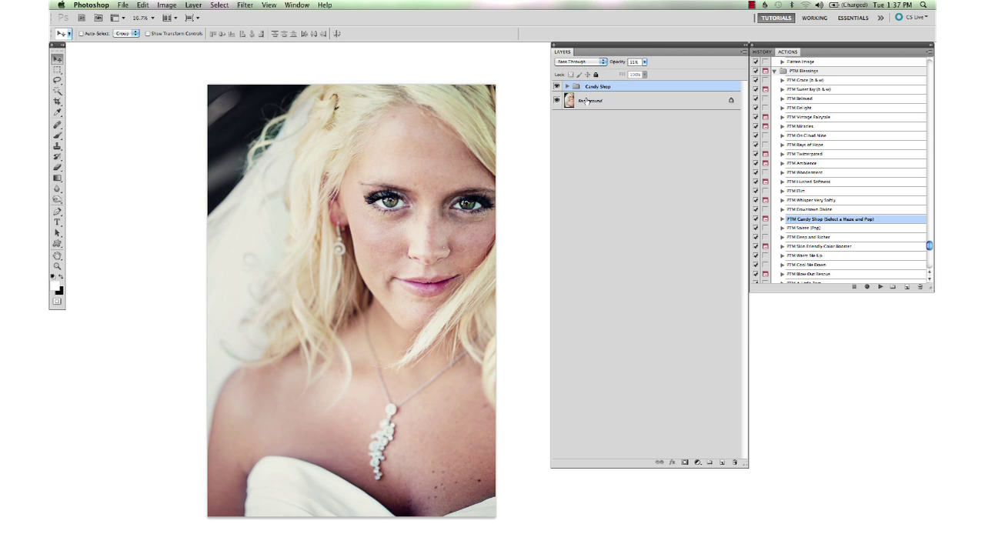
right_click(597, 98)
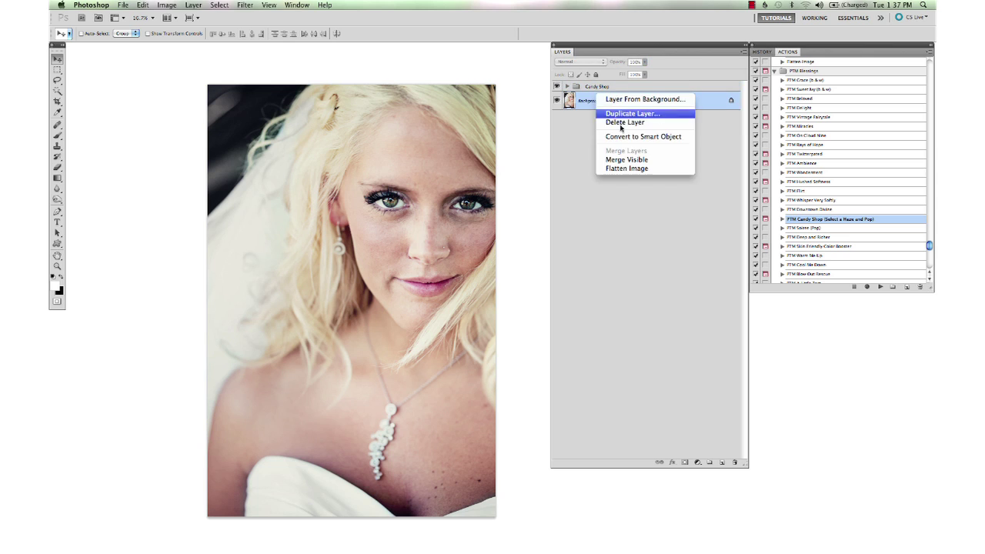
click(629, 168)
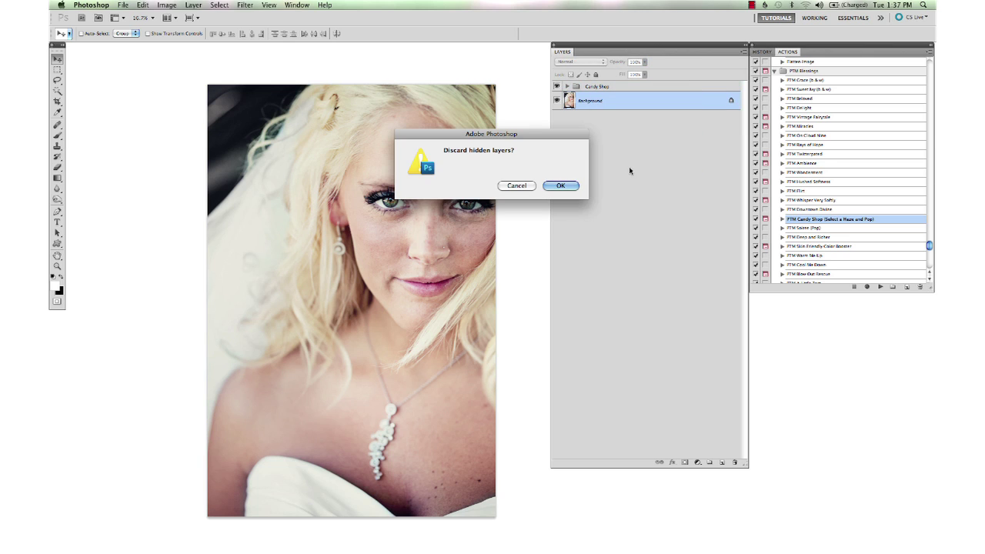
click(560, 189)
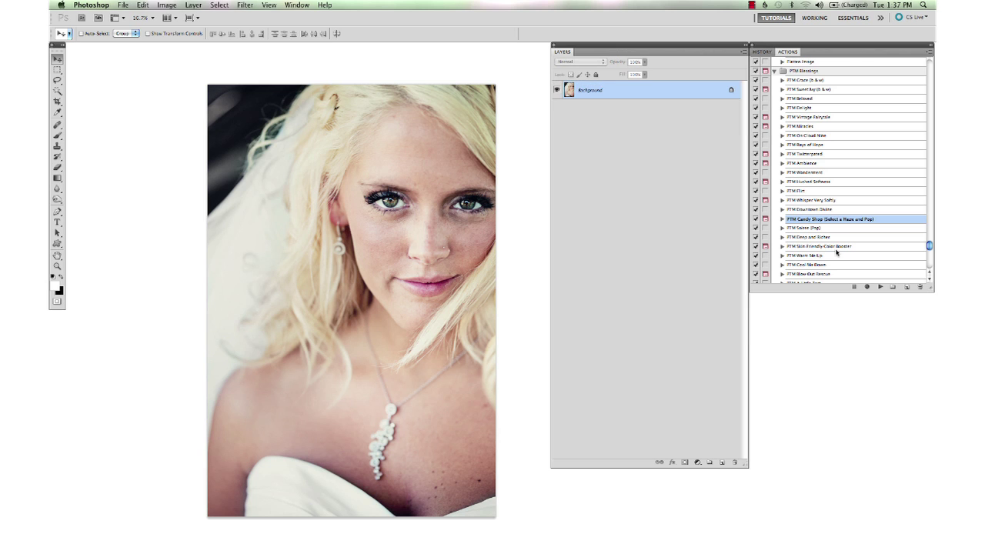
Run the Midtone Booster action and tone down its layer opacity
scroll(836, 252, up, 10)
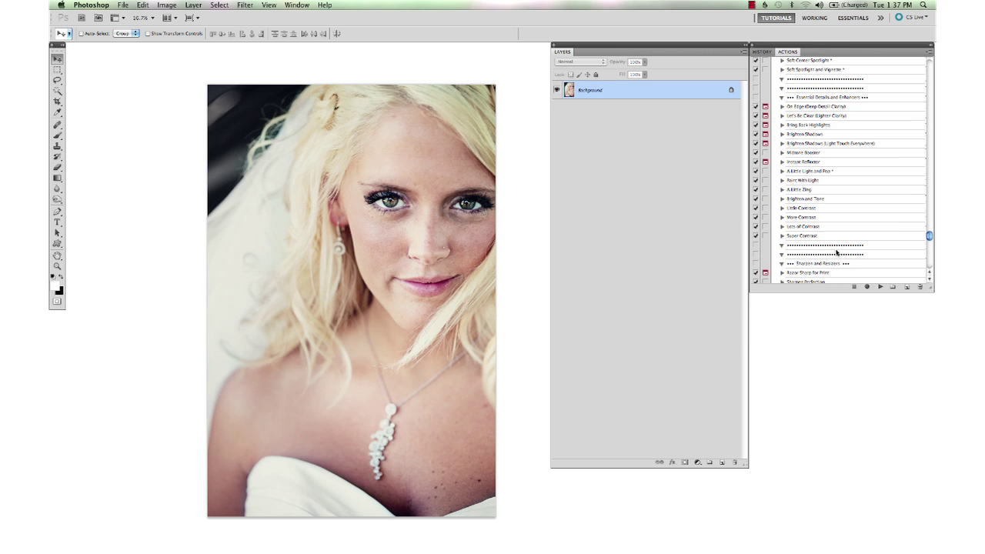
scroll(836, 252, up, 3)
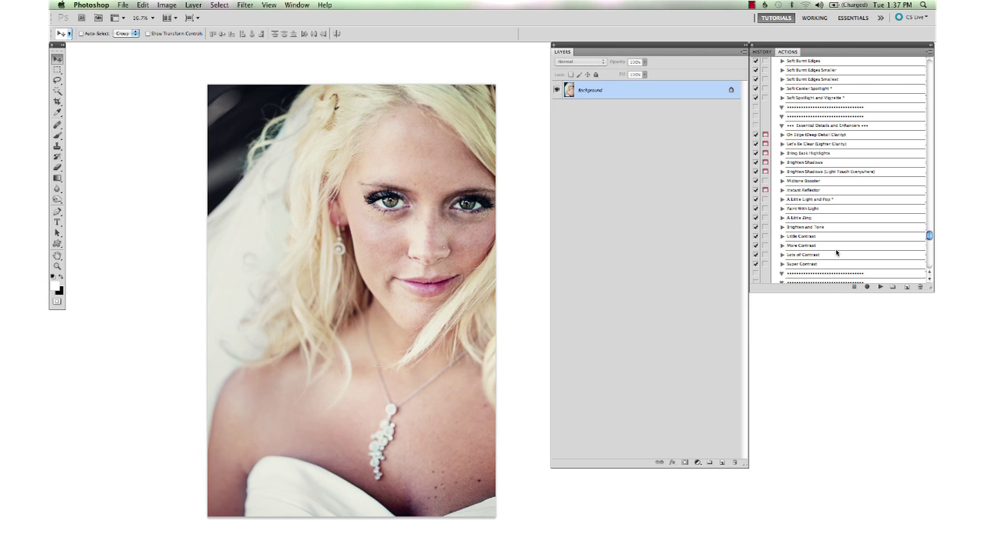
click(822, 181)
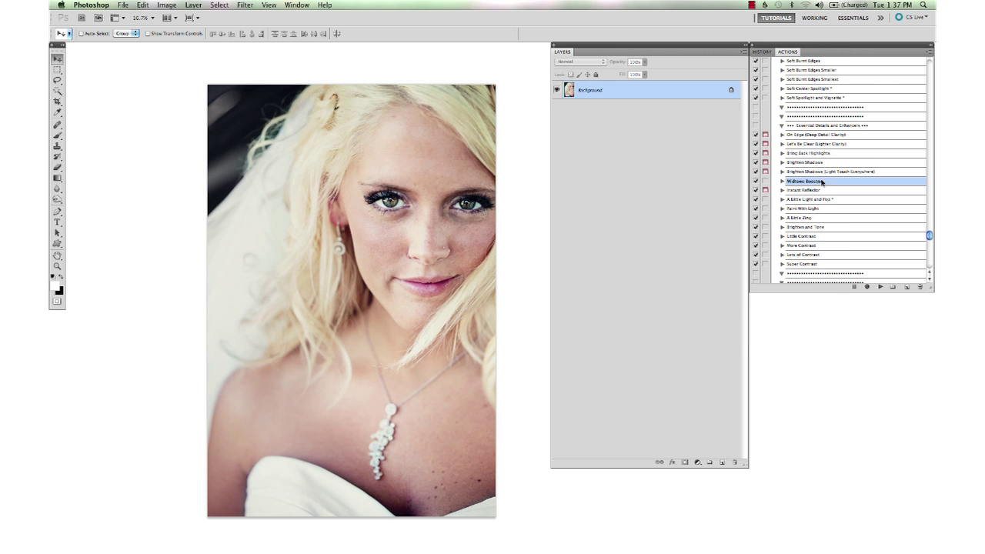
click(881, 287)
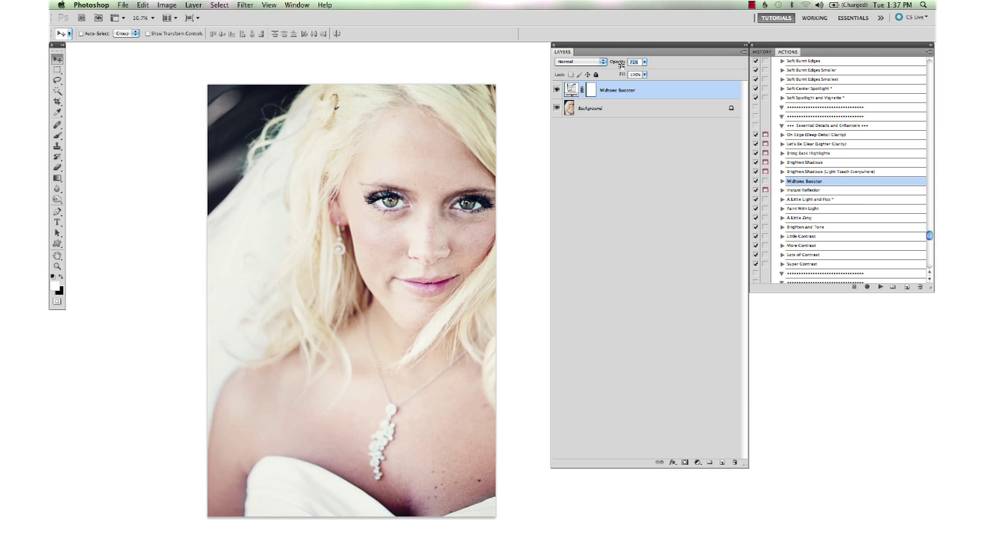
drag(619, 65, 593, 71)
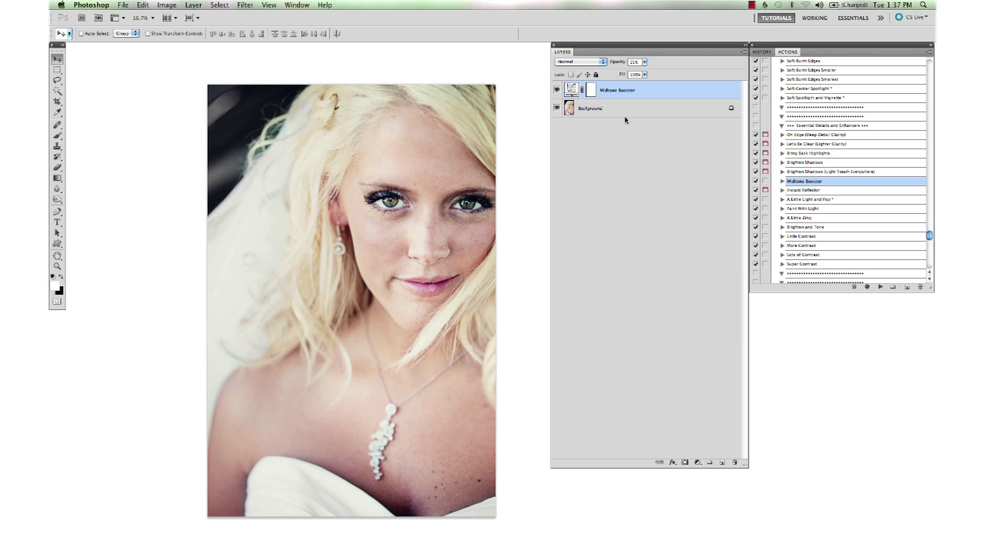
Flatten the image to one layer again and show the History panel
right_click(615, 103)
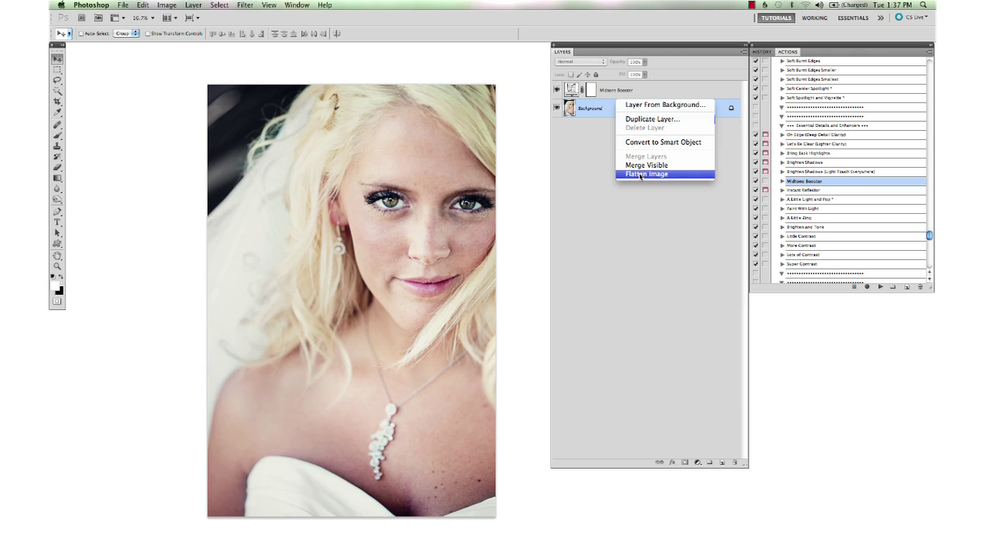
click(643, 177)
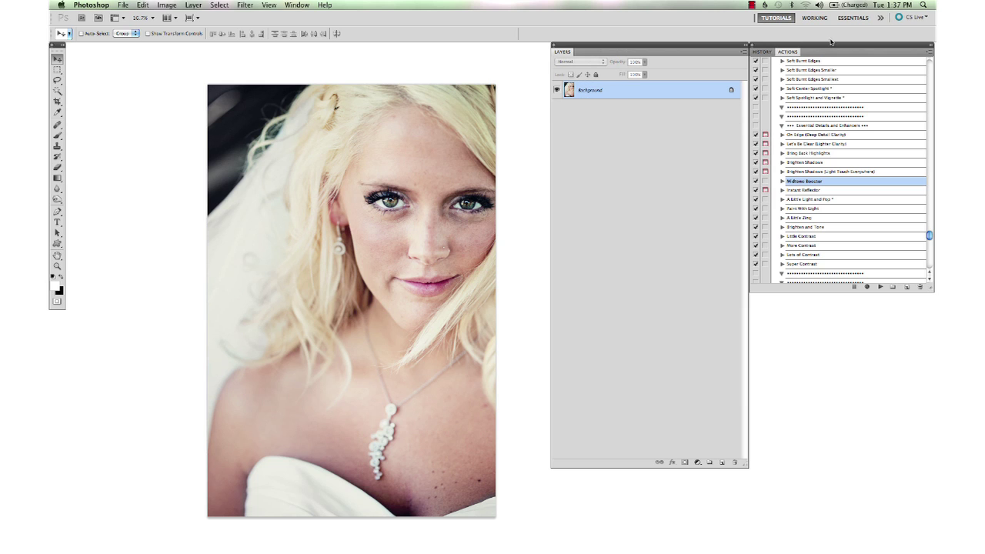
click(762, 52)
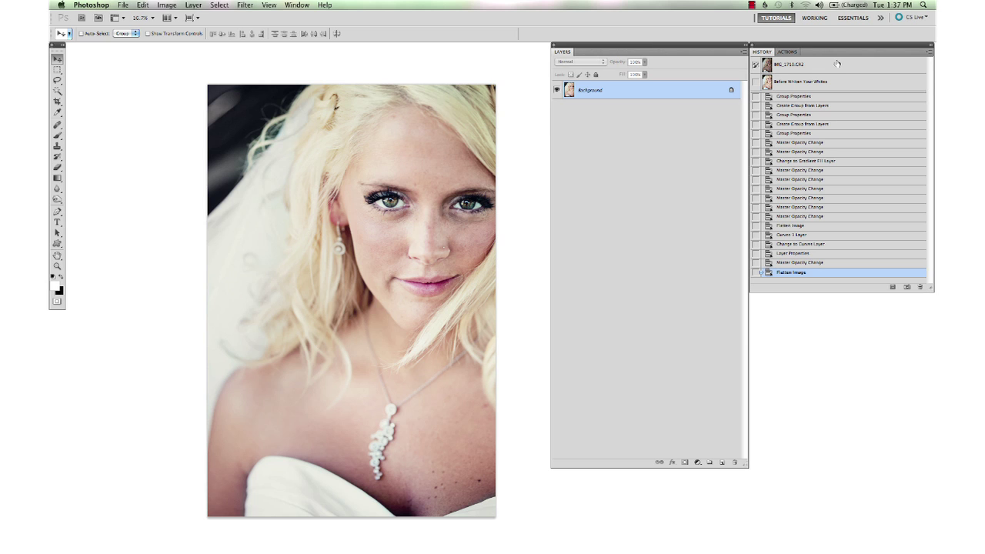
click(824, 66)
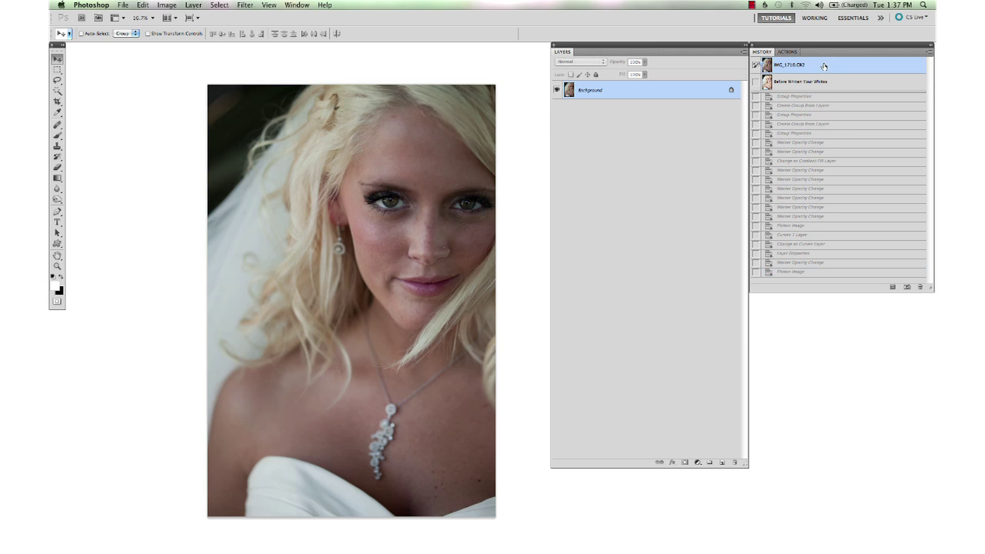
click(821, 274)
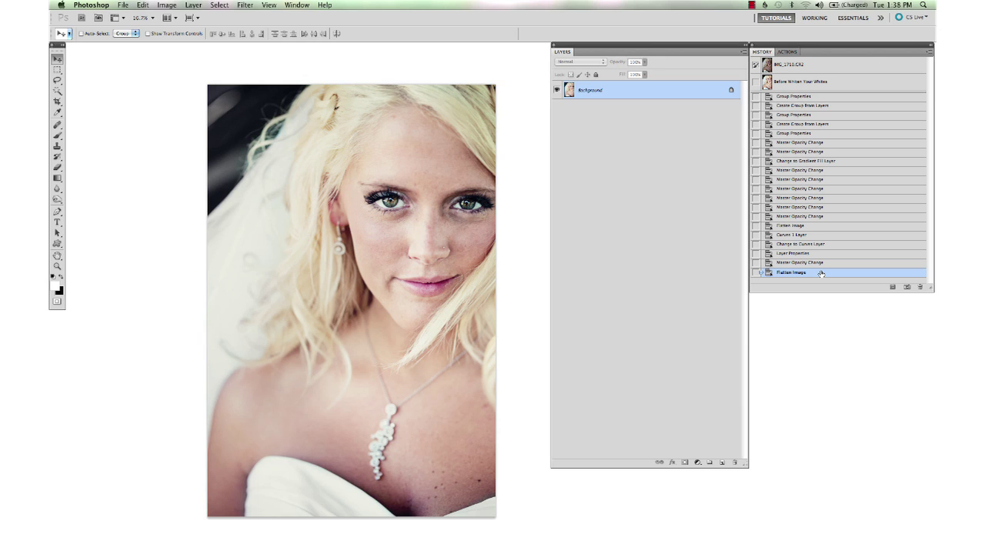